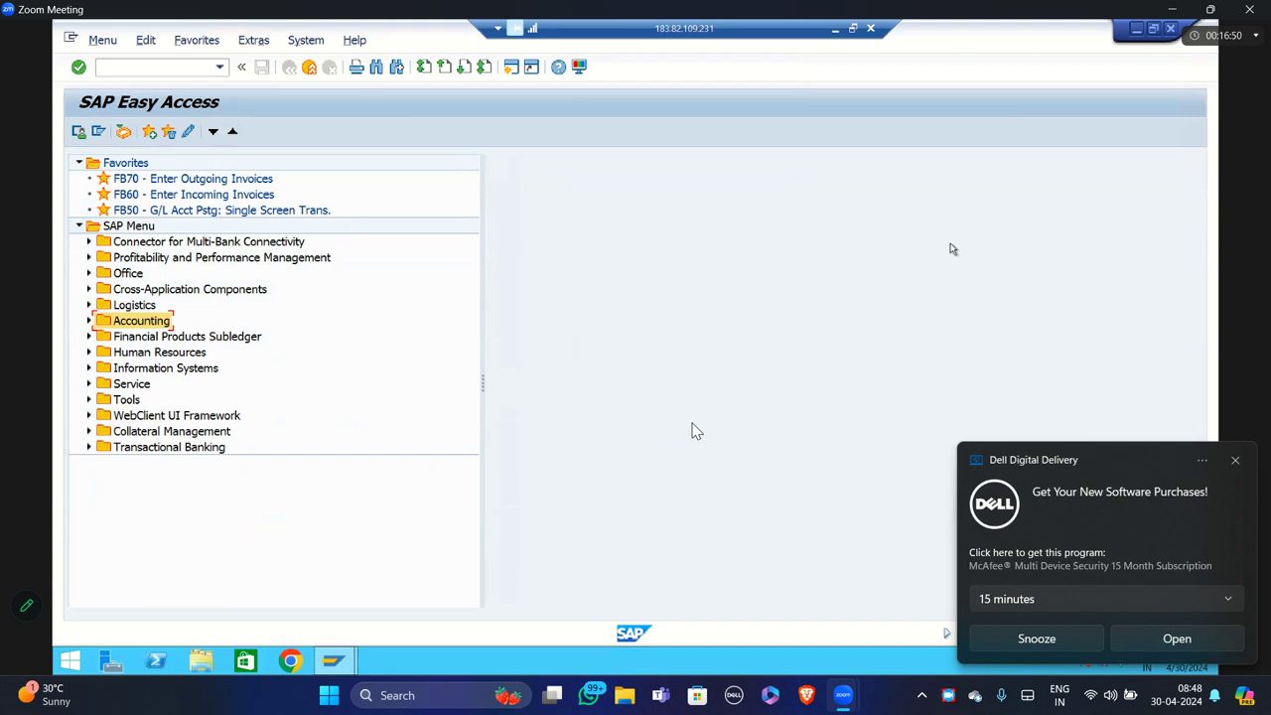
# Step: Leave the remote desktop, open YouTube in Microsoft Edge on the local computer, and browse its home page
pyautogui.click(834, 28)
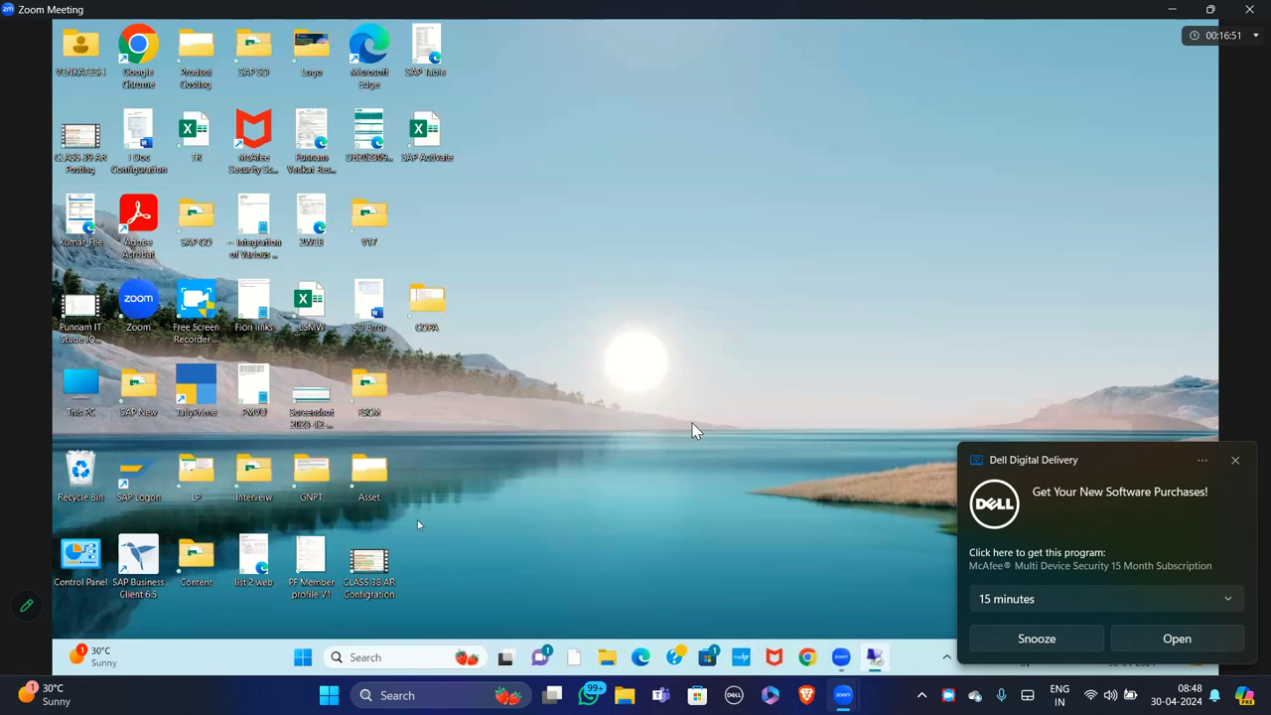
pyautogui.click(641, 657)
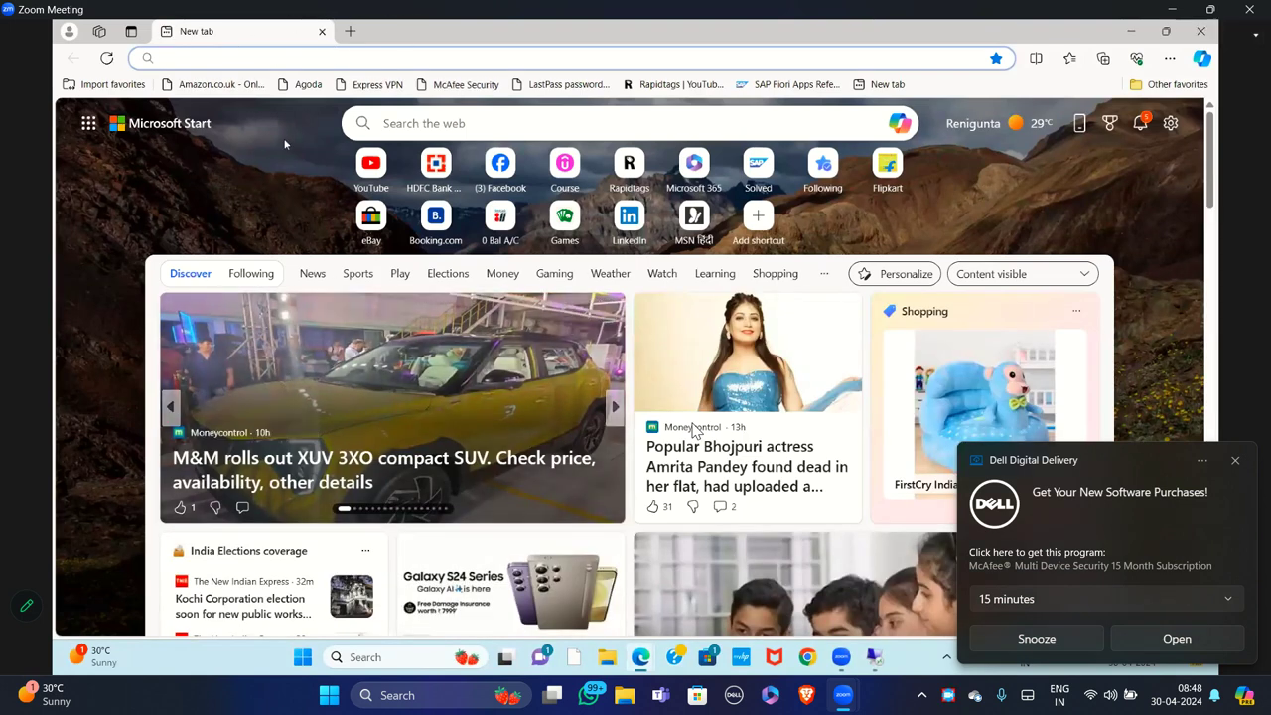
pyautogui.click(368, 167)
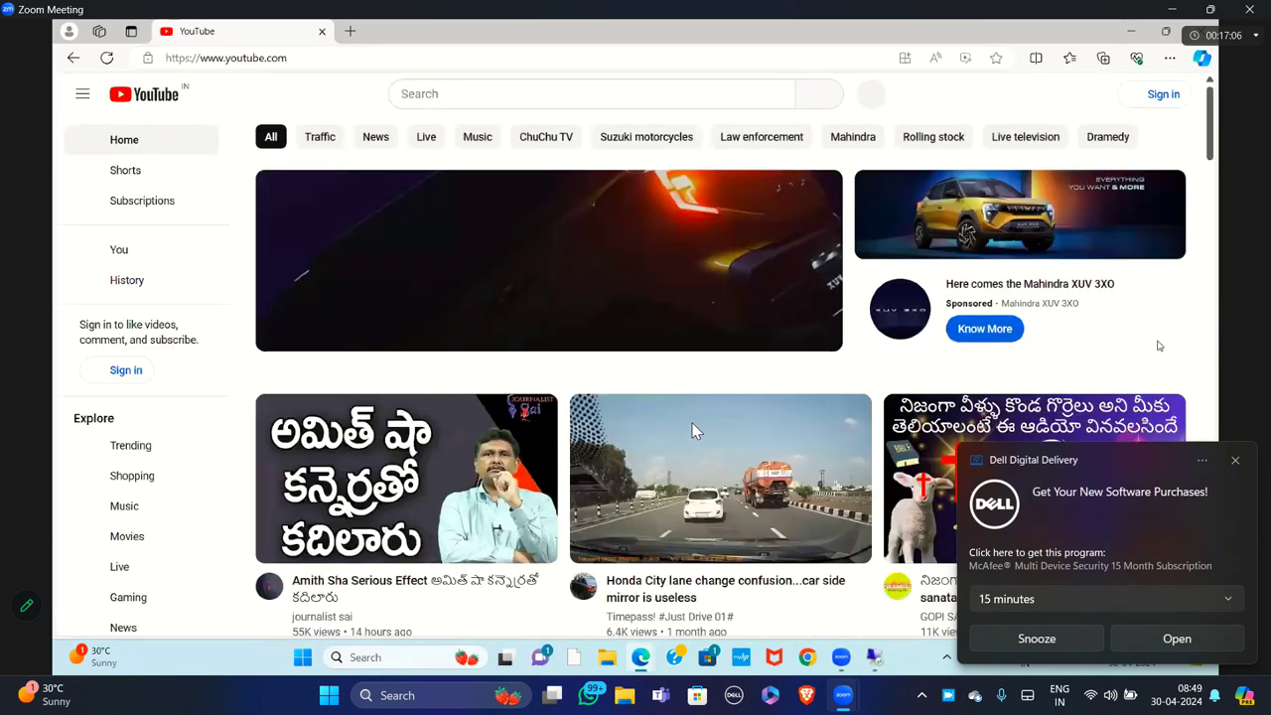
pyautogui.scroll(-2, 695, 429)
pyautogui.scroll(-2, 693, 429)
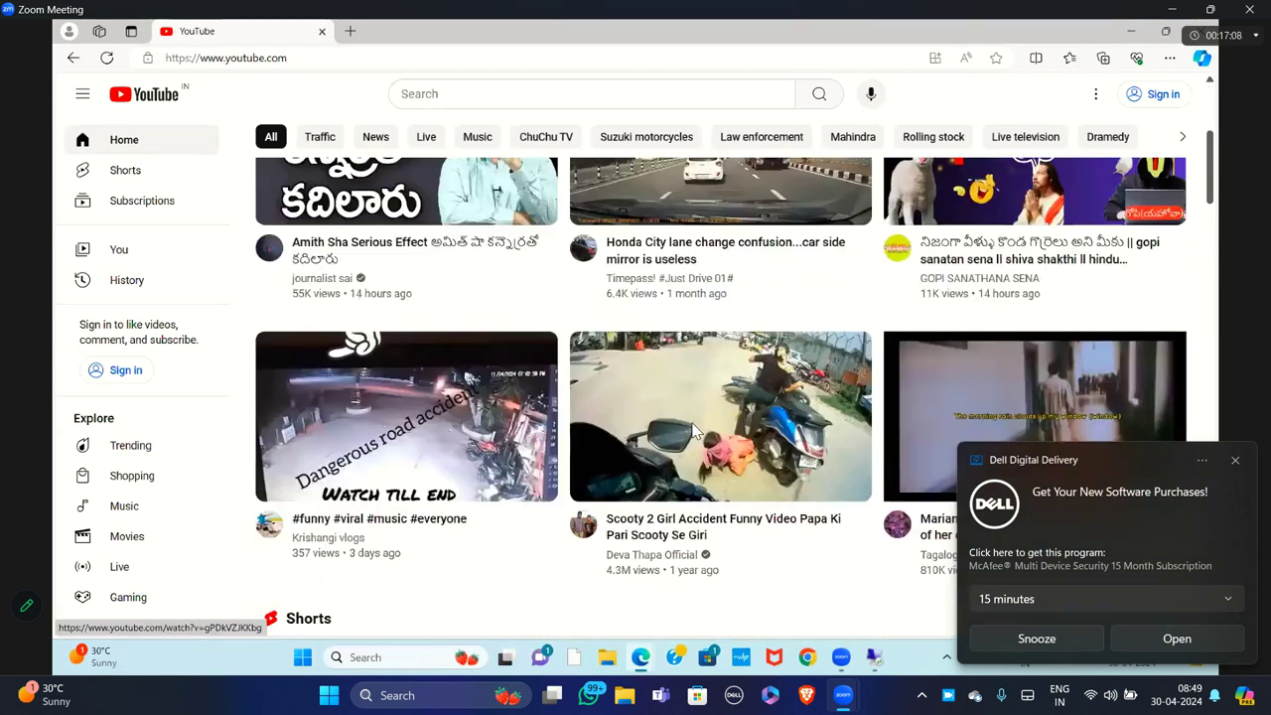
pyautogui.scroll(-1, 693, 429)
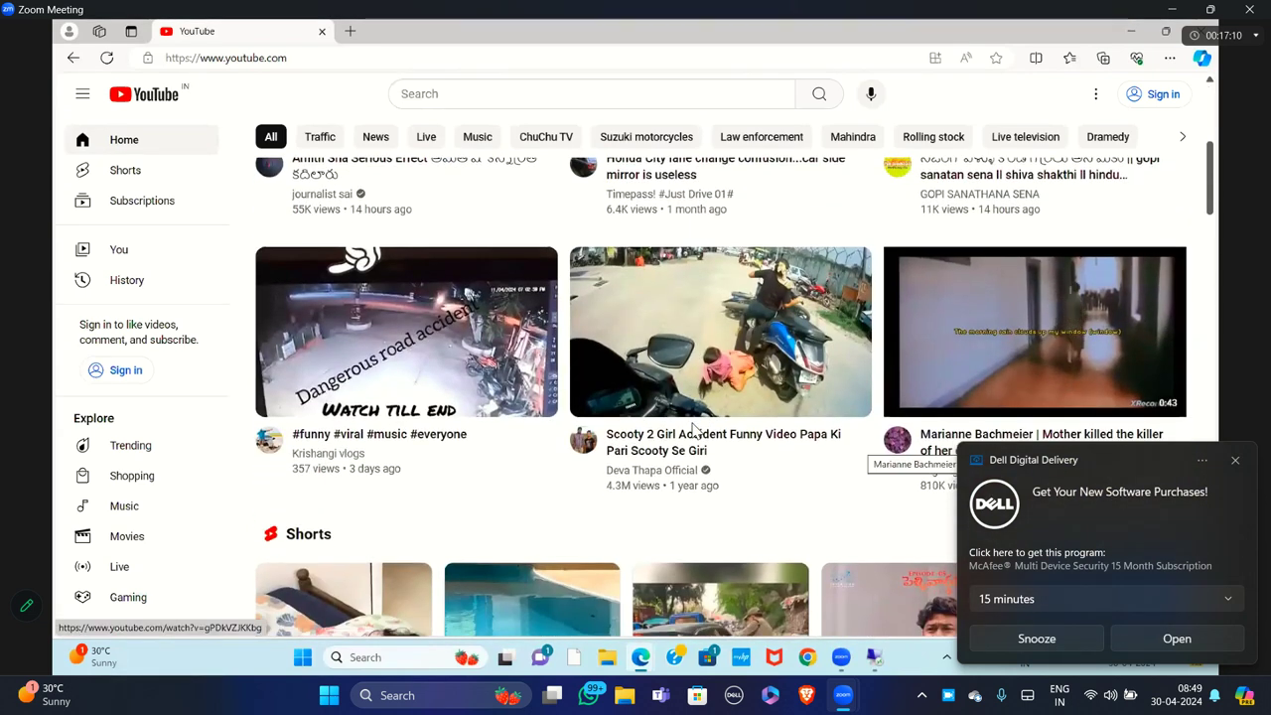
pyautogui.scroll(1, 693, 429)
pyautogui.scroll(2, 693, 429)
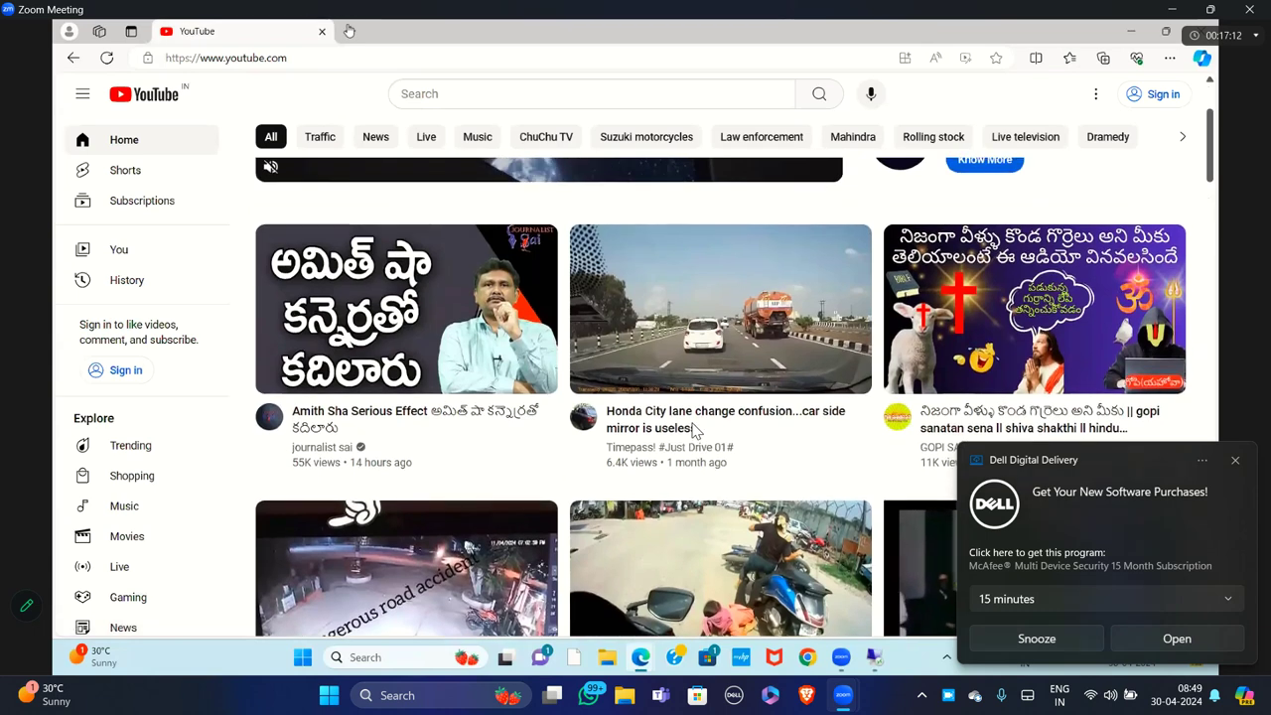
# Step: Add two more browser tabs and load Facebook in the last one
pyautogui.hotkey('ctrl', 't')
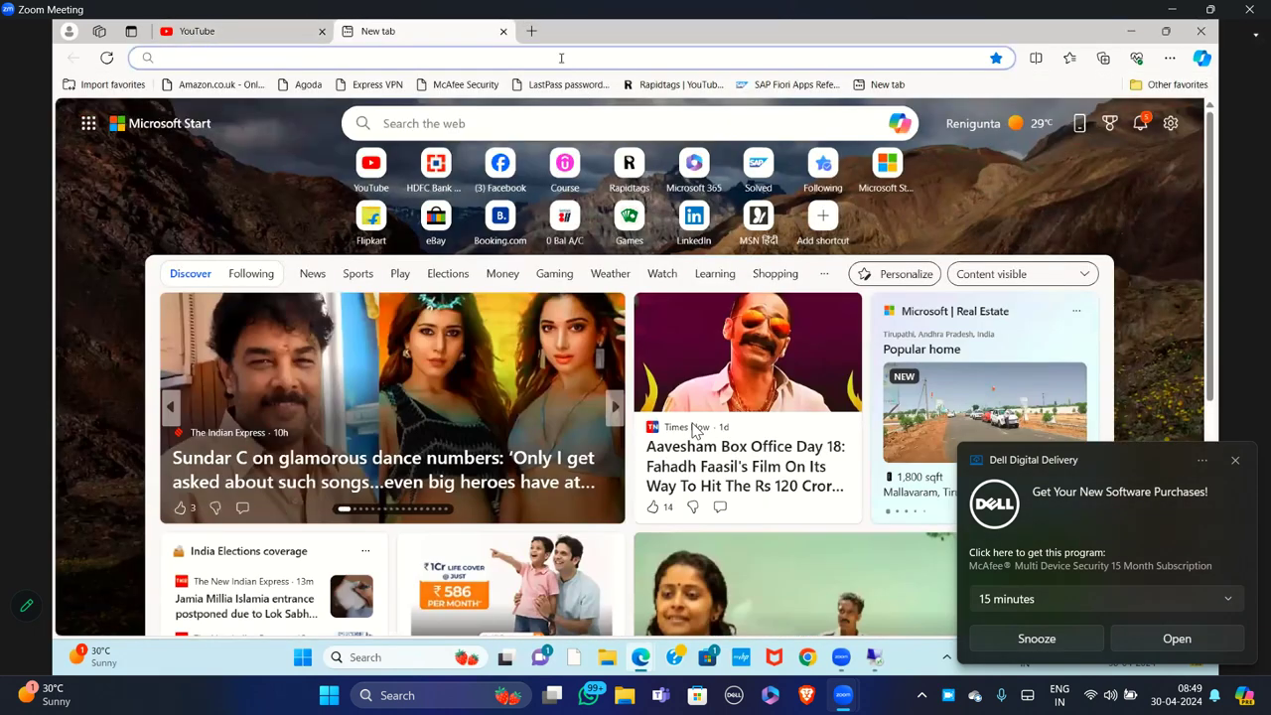
pyautogui.click(531, 31)
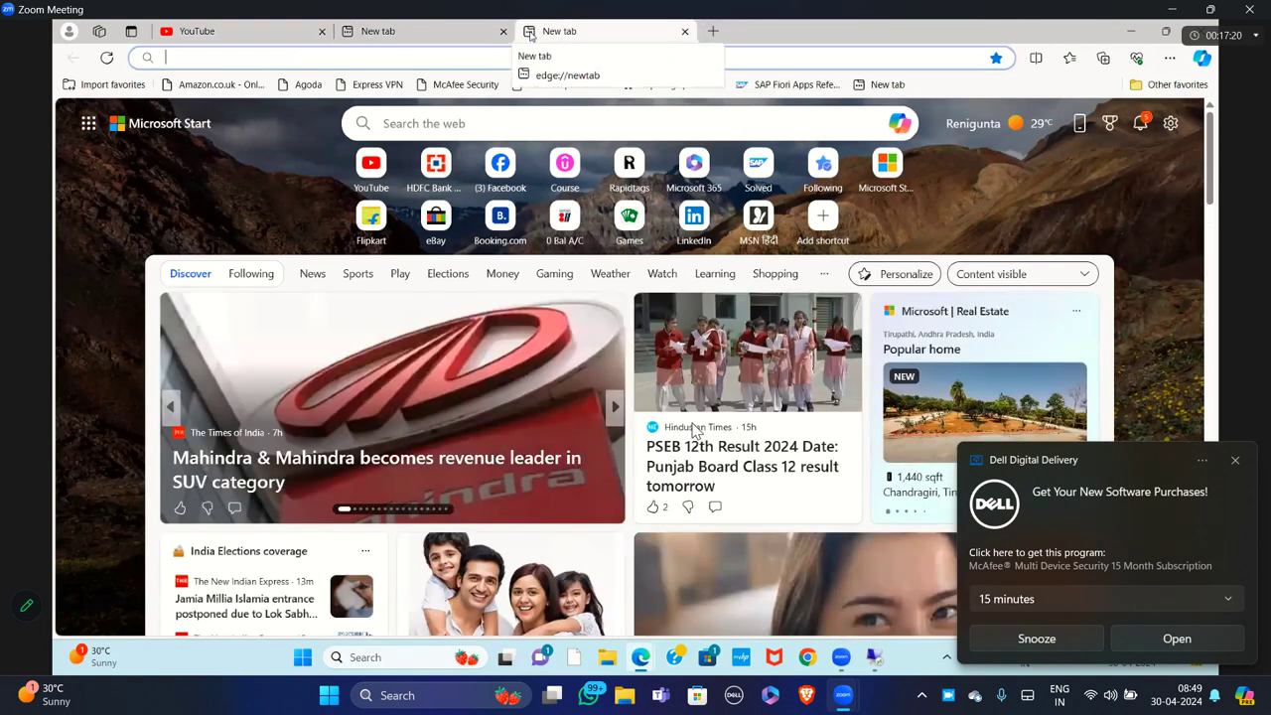
pyautogui.click(498, 174)
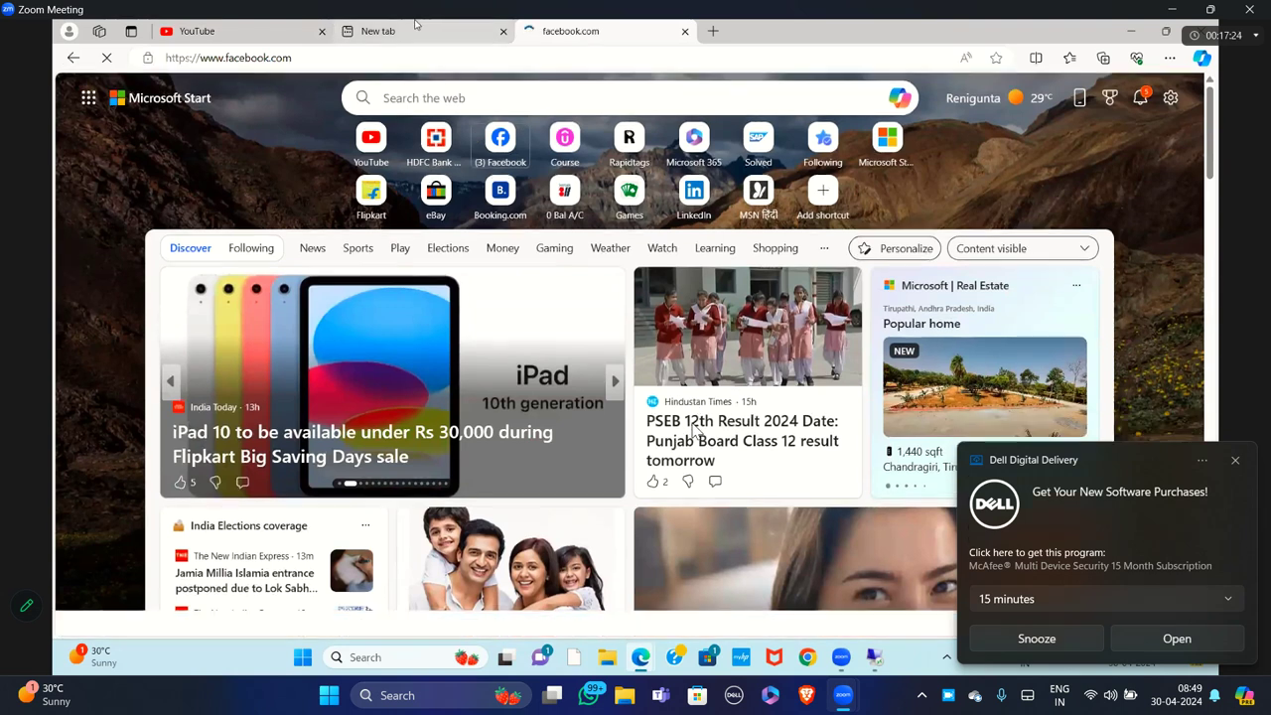
# Step: Open the Ramam Raghavam teaser article from the second tab's news feed and add another new tab
pyautogui.hotkey('ctrl', 'shift', 'Tab')
pyautogui.scroll(-2, 695, 429)
pyautogui.scroll(-3, 675, 502)
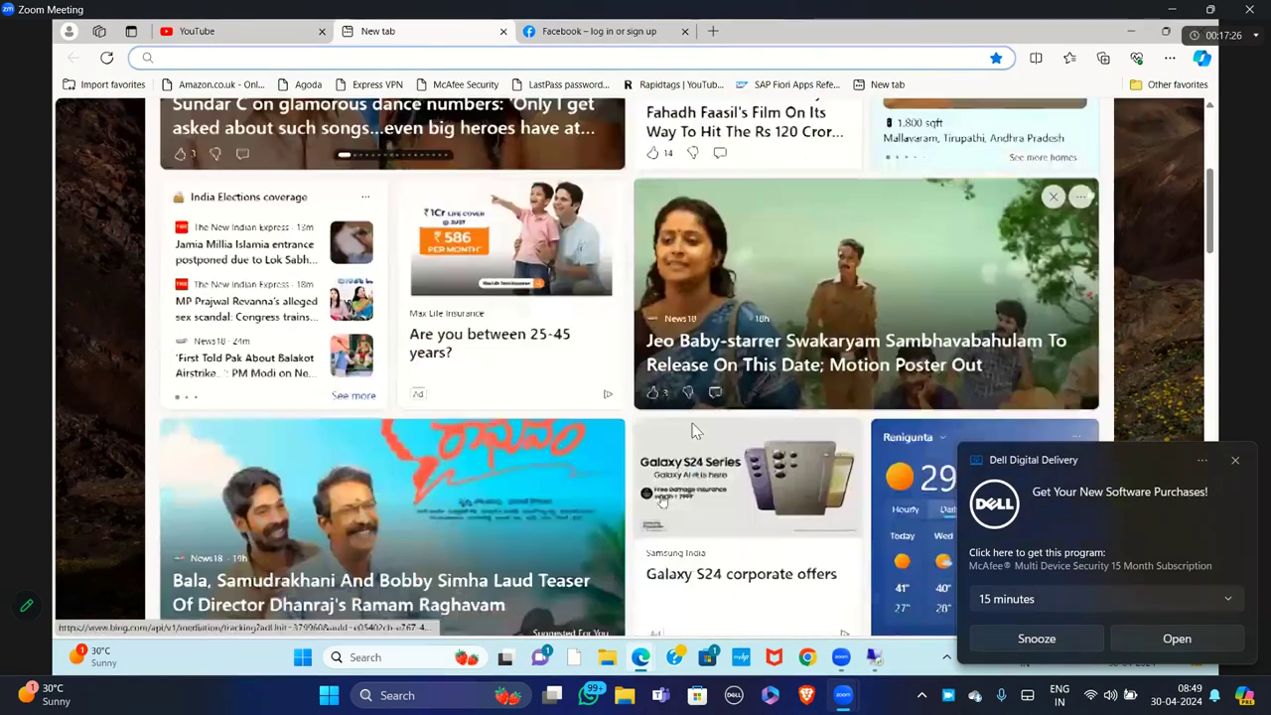
pyautogui.click(553, 494)
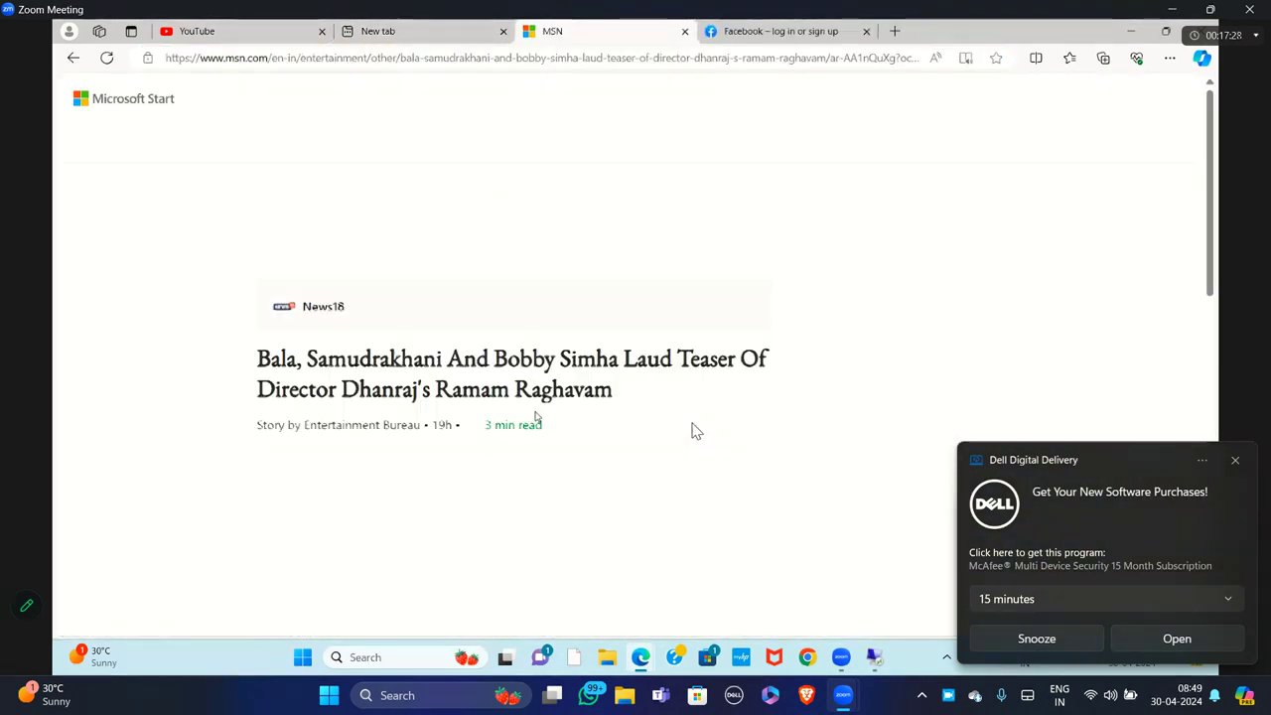
pyautogui.click(440, 31)
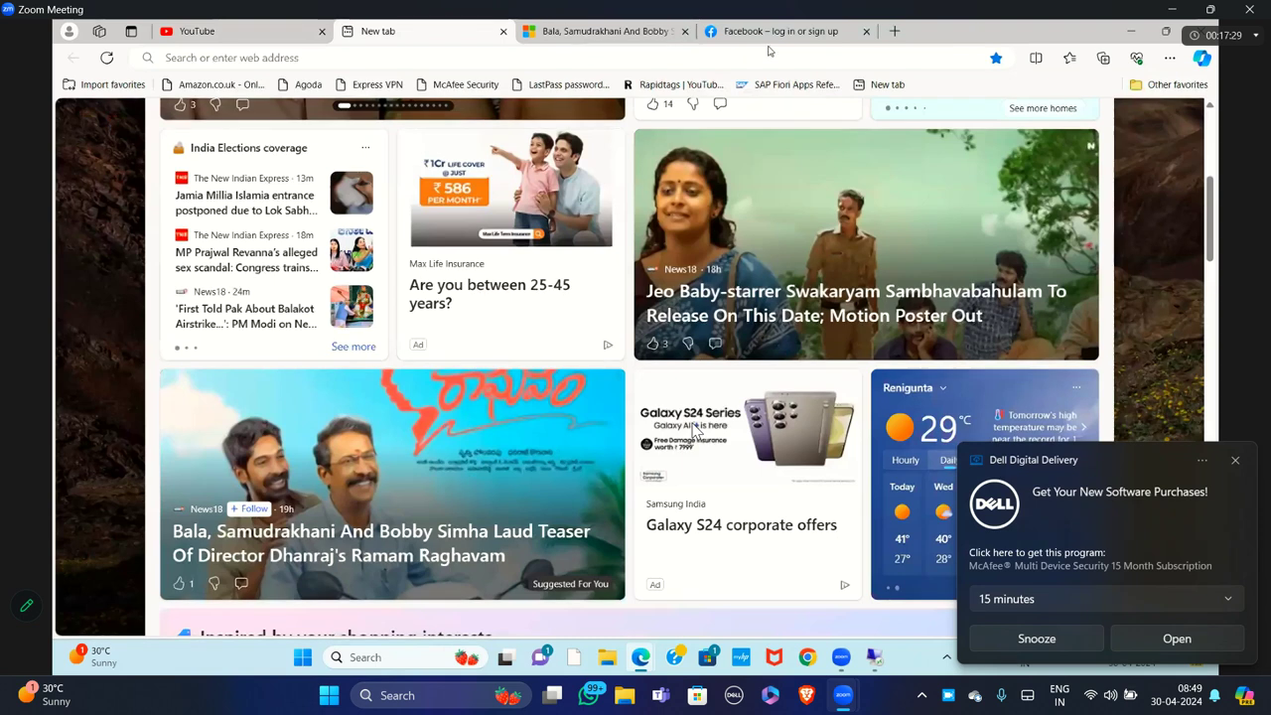
pyautogui.click(895, 32)
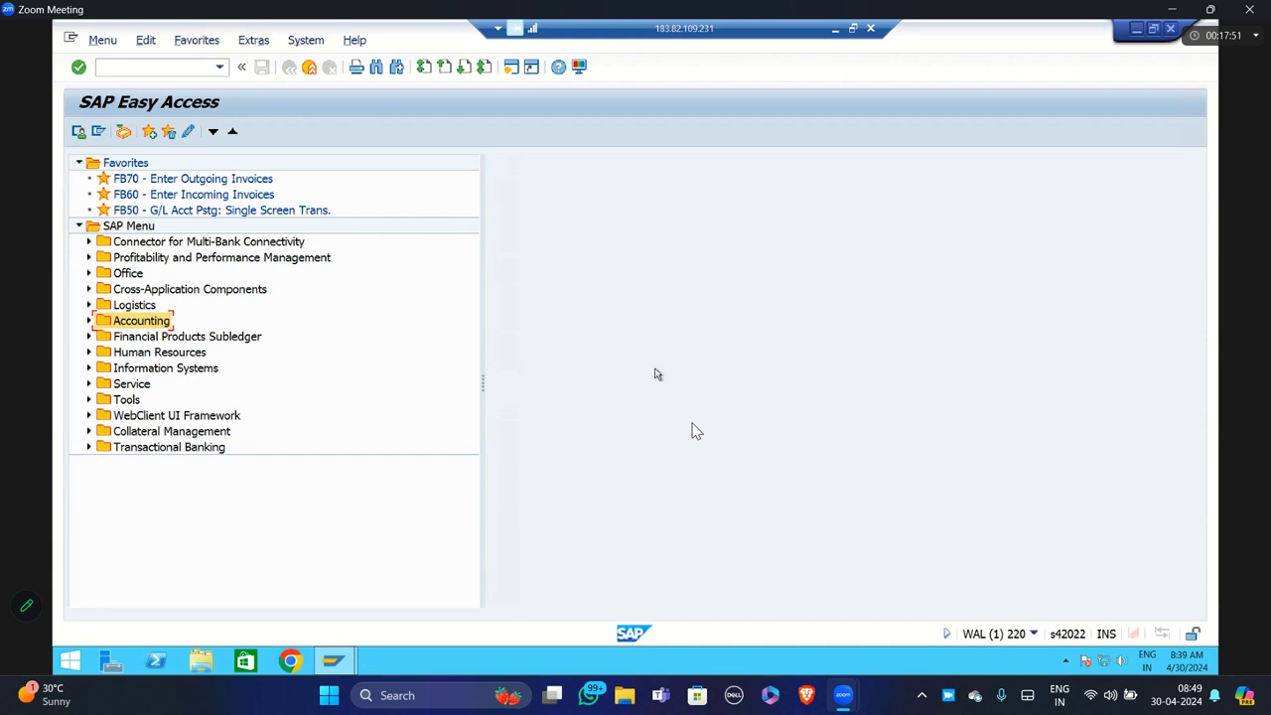
# Step: Switch between SAP Easy Access and the SAP Logon 770 window, ending in SAP Easy Access
pyautogui.hotkey('alt', 'Tab')
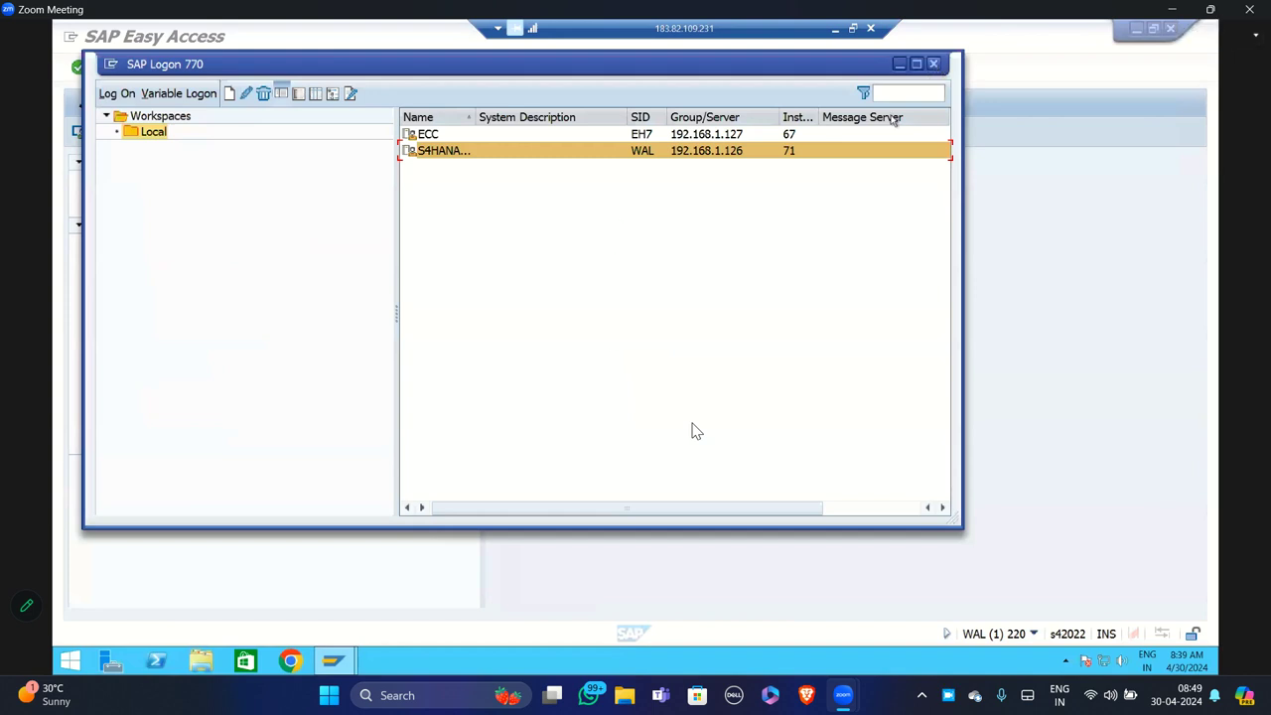
pyautogui.hotkey('alt', 'Tab')
pyautogui.hotkey('alt', 'Tab')
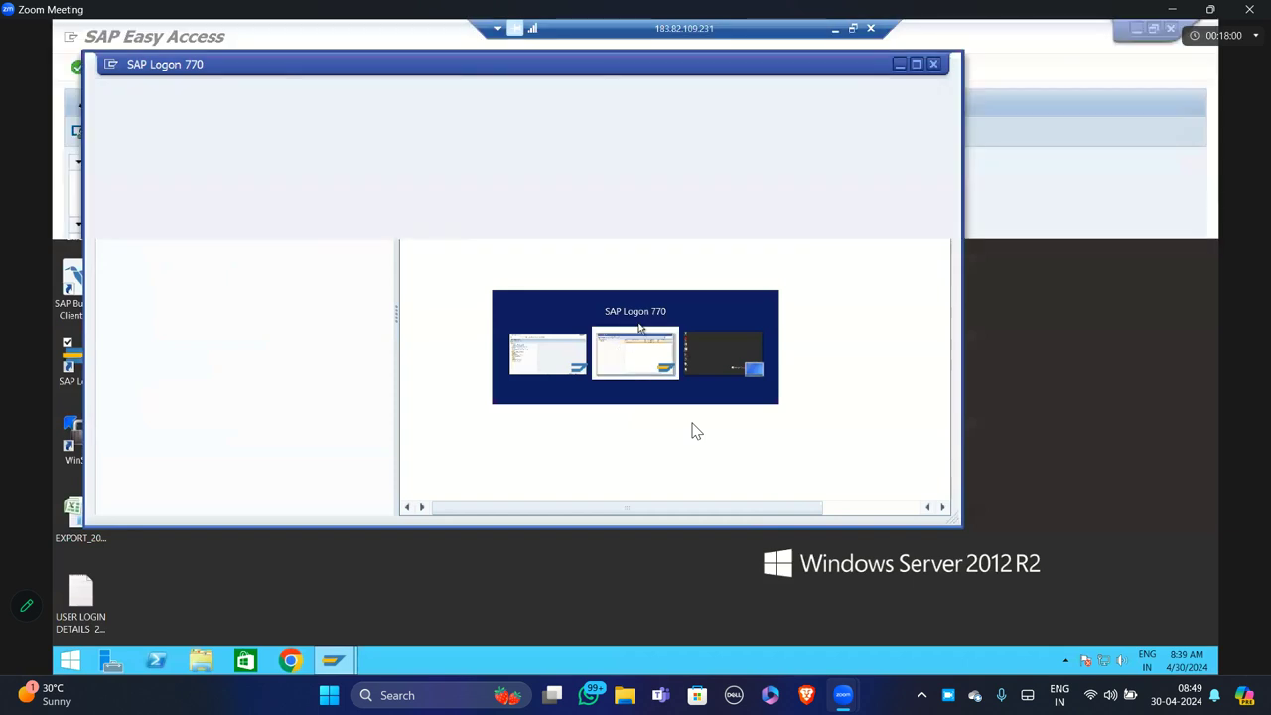
pyautogui.hotkey('alt', 'Tab')
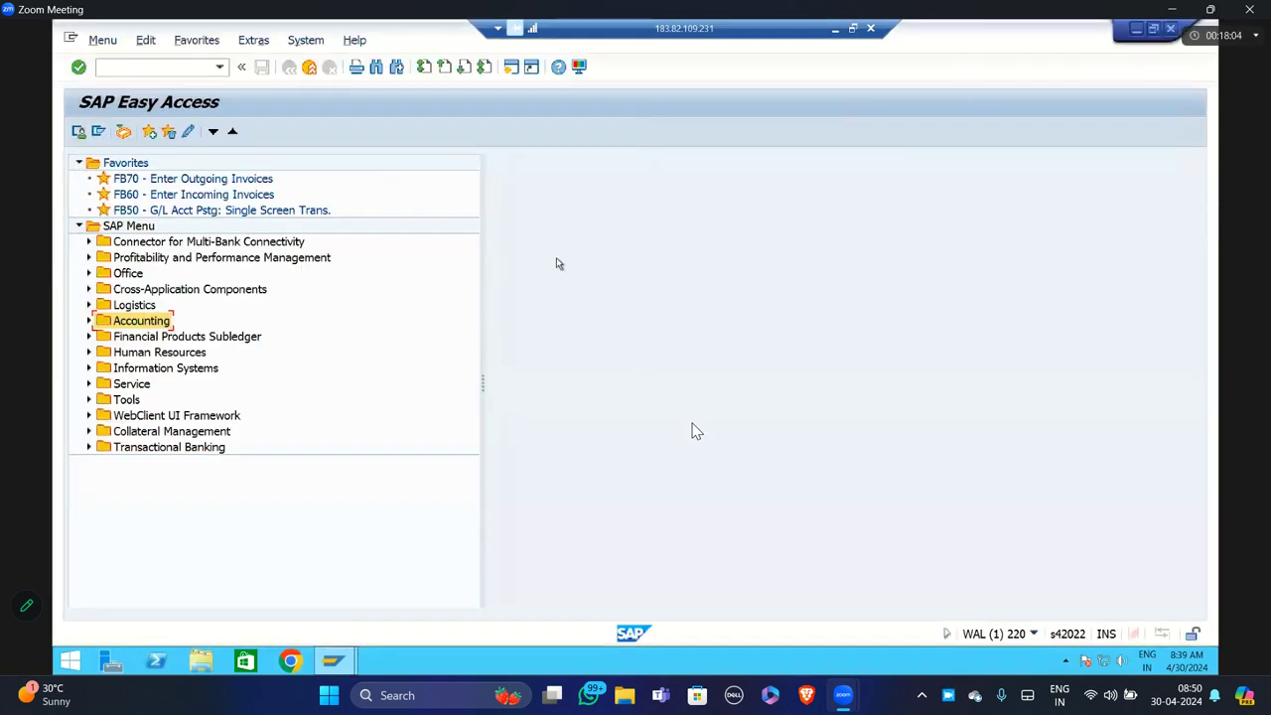
# Step: Open two additional SAP GUI windows from the first session, returning to the first session after each one
pyautogui.click(512, 67)
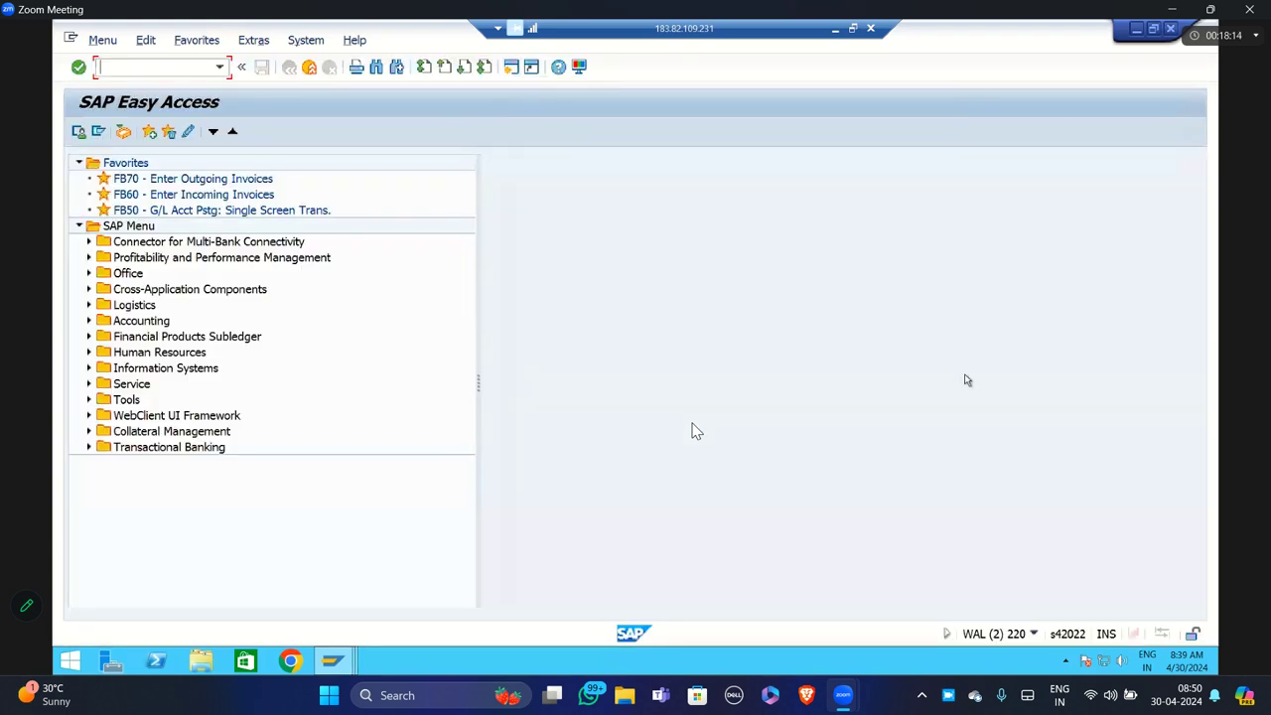
pyautogui.hotkey('alt', 'Tab')
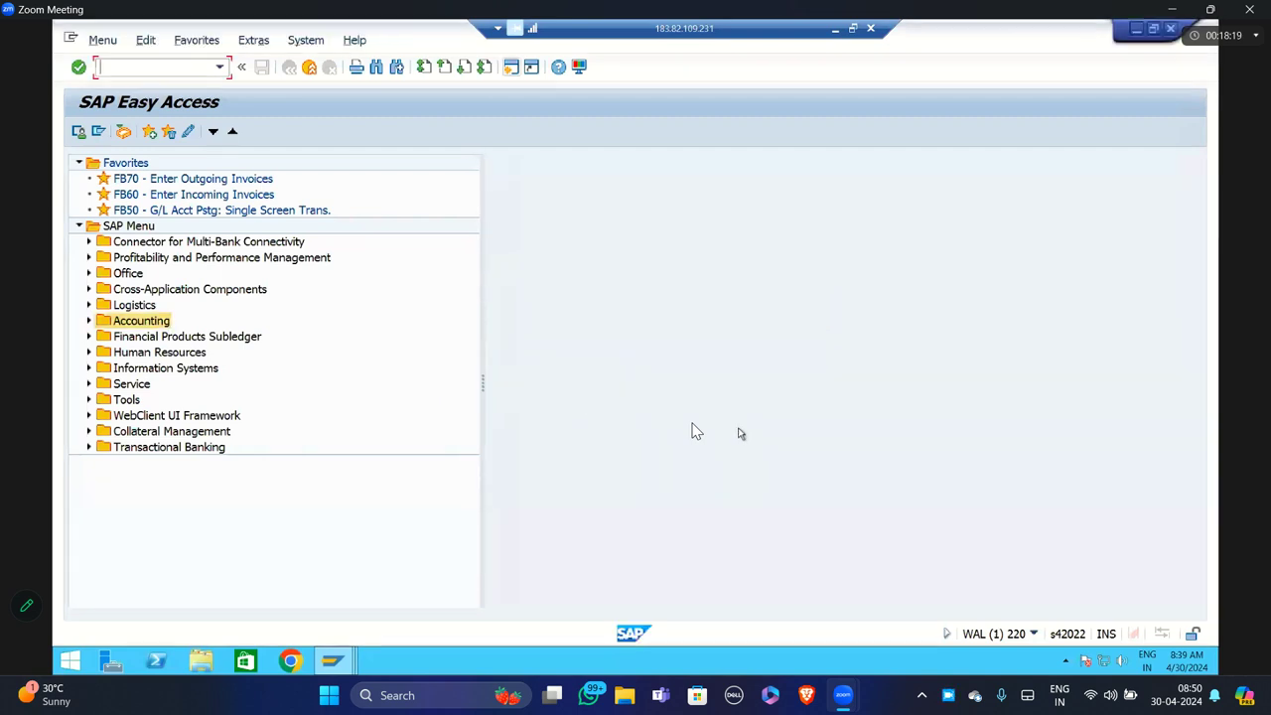
pyautogui.click(510, 68)
pyautogui.hotkey('alt', 'Tab')
# Step: Call up the ABAP session list with /o in the first session and create a fourth session from it
pyautogui.write('/')
pyautogui.press('Return')
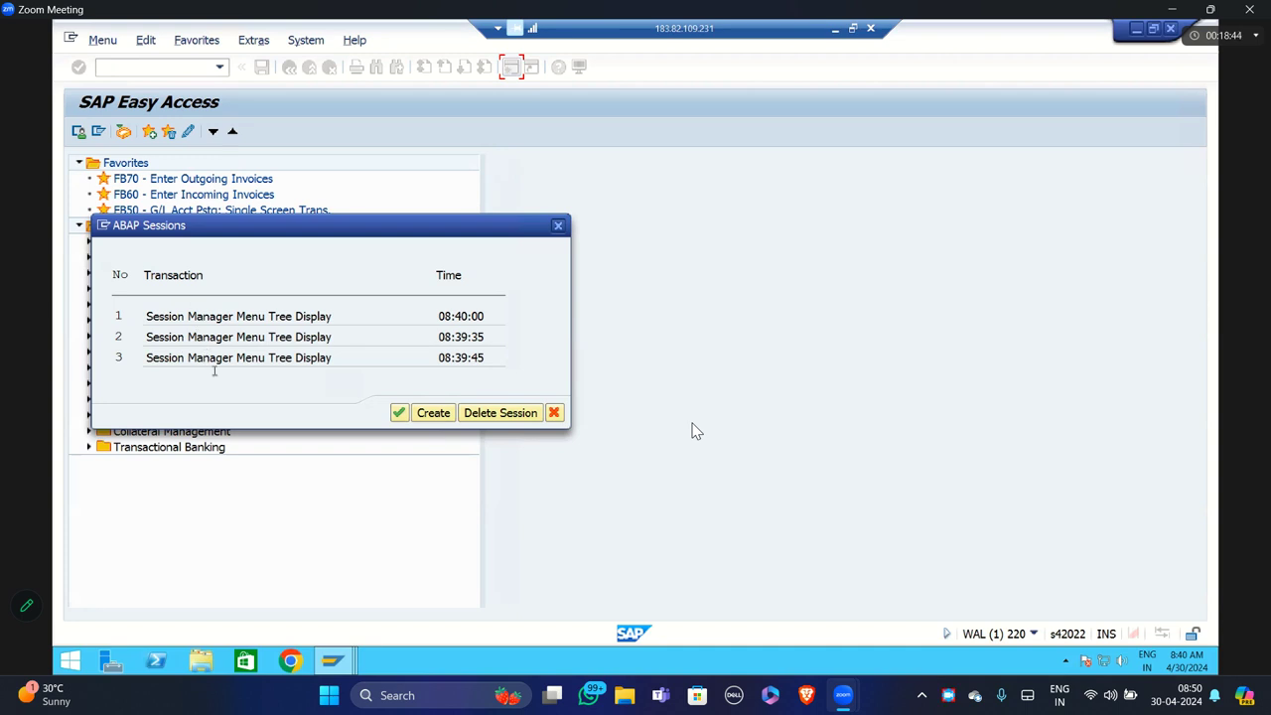
pyautogui.click(430, 413)
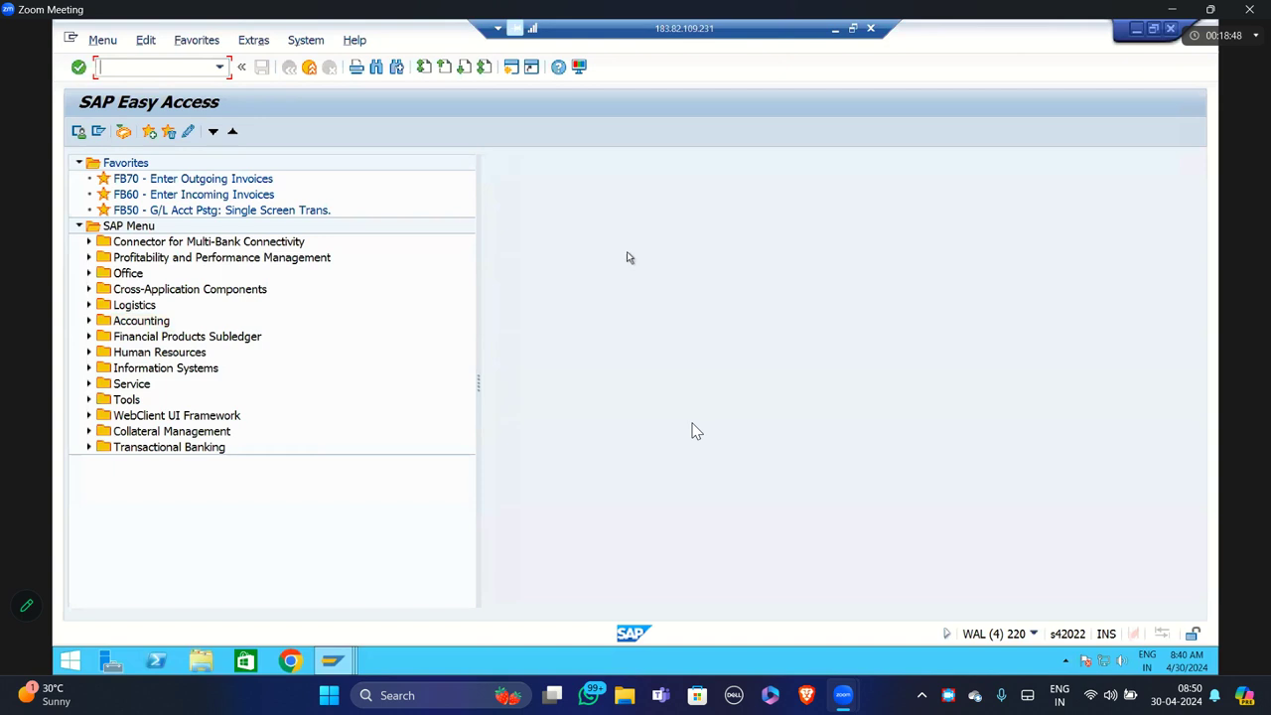
# Step: Run /o in the fourth session and create a fifth session from the session list
pyautogui.write('/o')
pyautogui.press('Return')
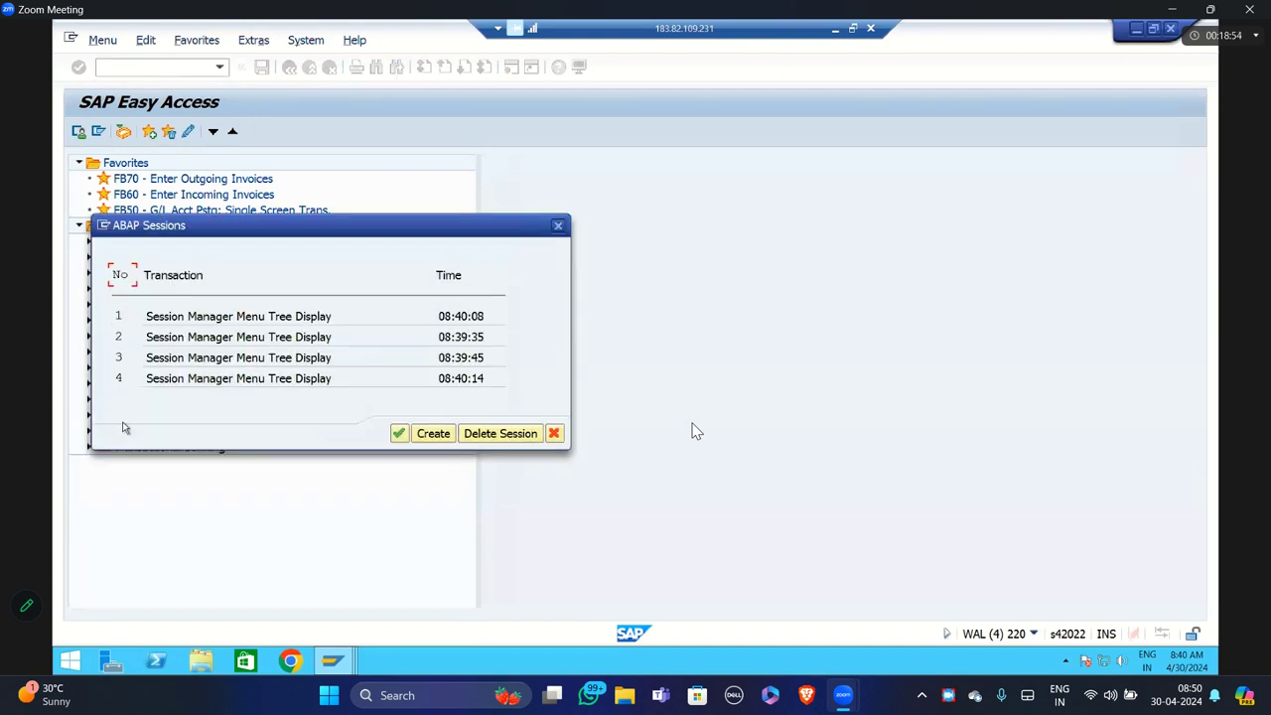
pyautogui.click(437, 435)
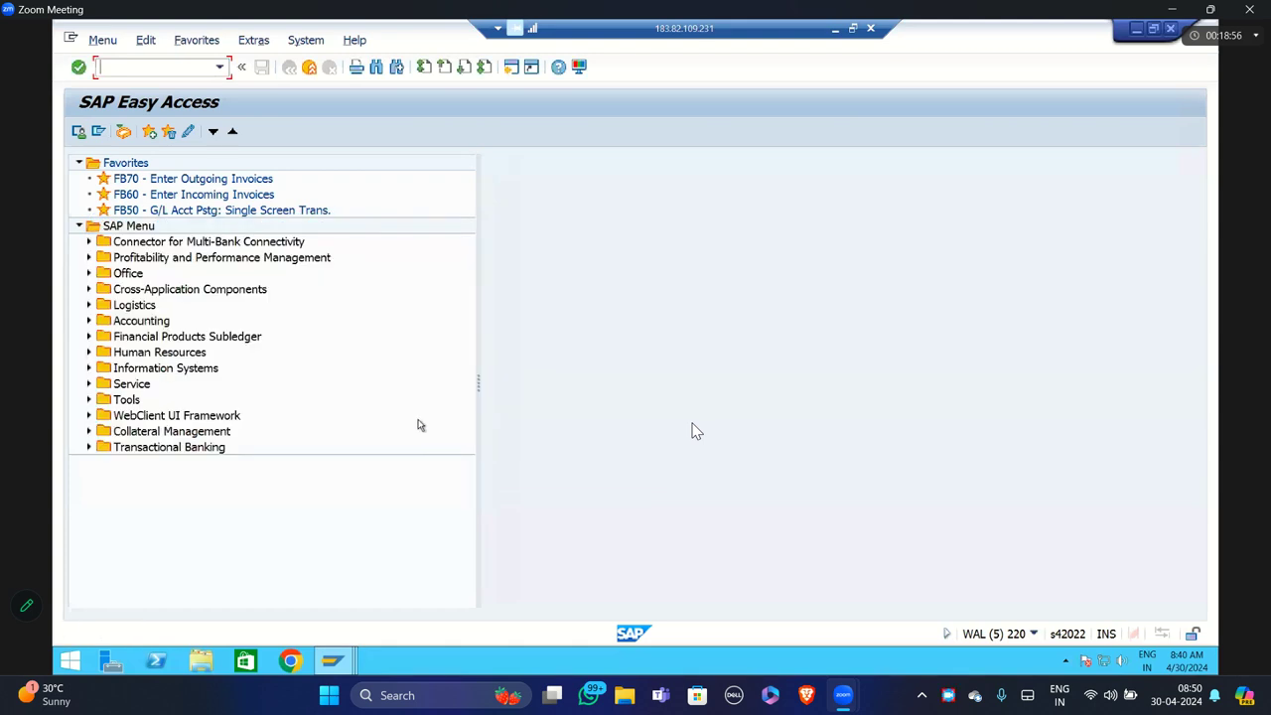
# Step: Return to the fourth session, run /o, and create a sixth session from the session list
pyautogui.hotkey('alt', 'Tab')
pyautogui.write('/o')
pyautogui.press('Return')
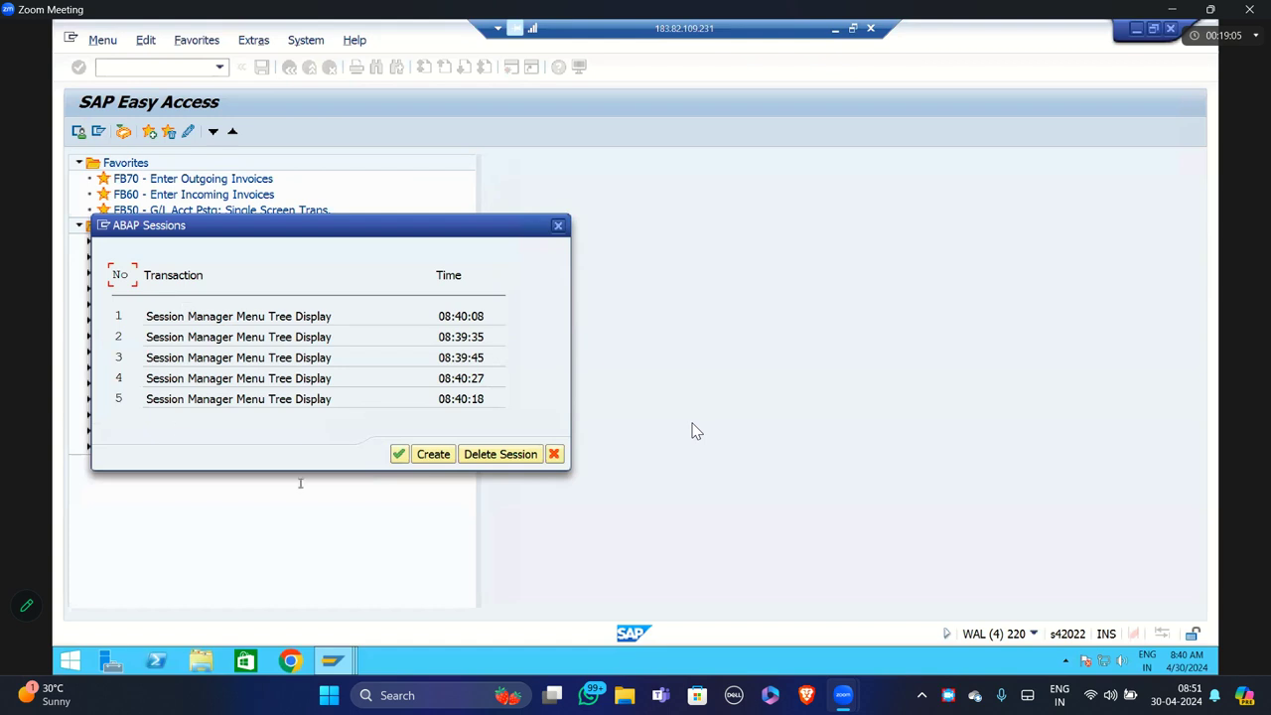
pyautogui.click(435, 457)
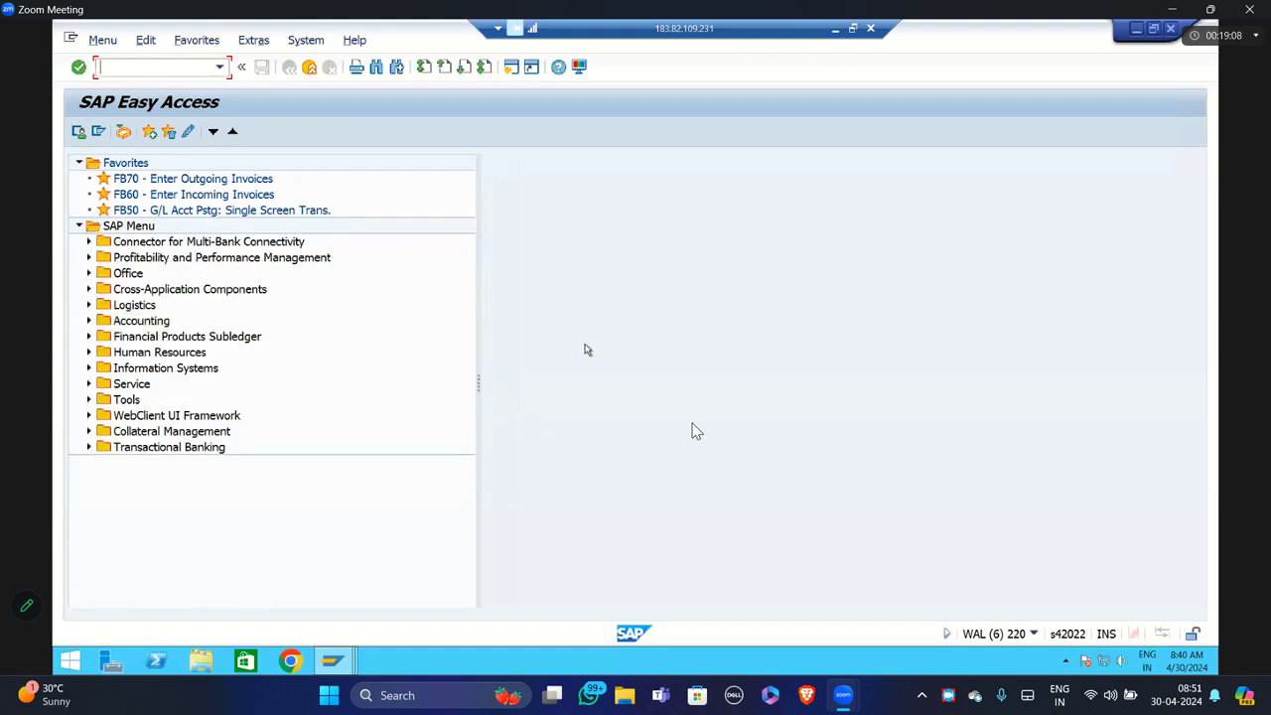
# Step: Switch back to the fourth session's window, run /o, and create a seventh session from the session list
pyautogui.hotkey('alt', 'Tab')
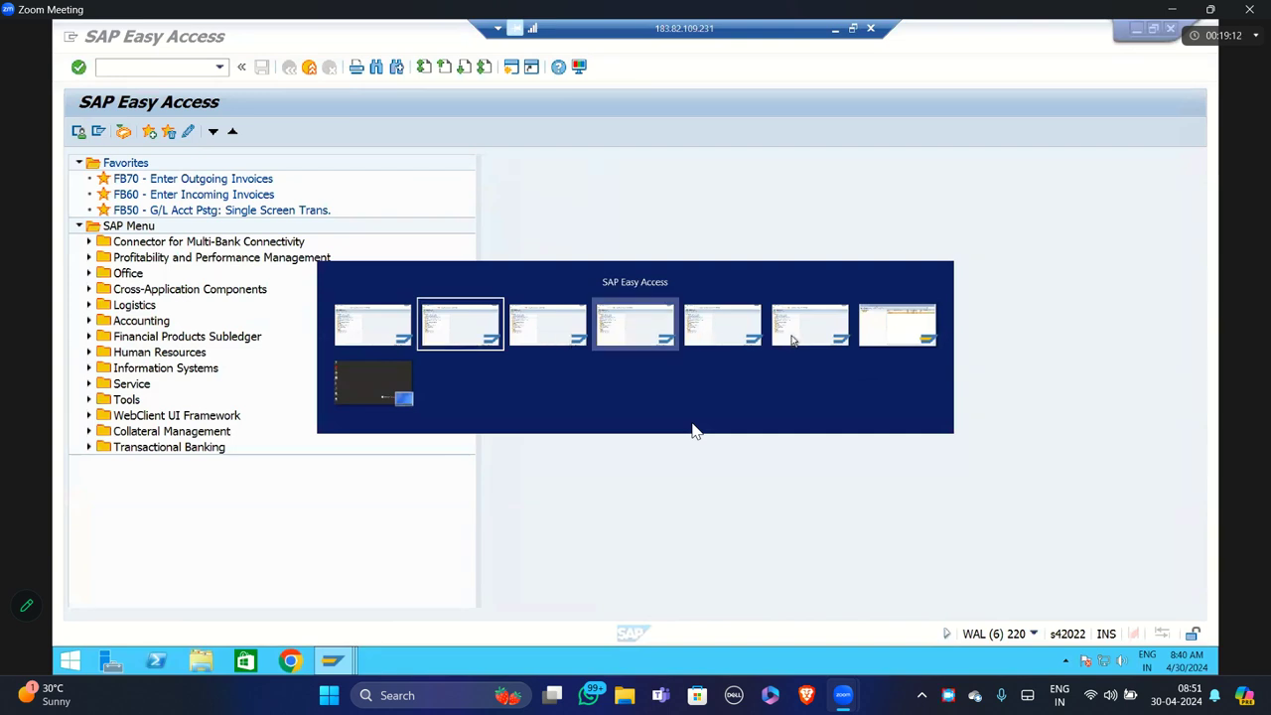
pyautogui.click(644, 316)
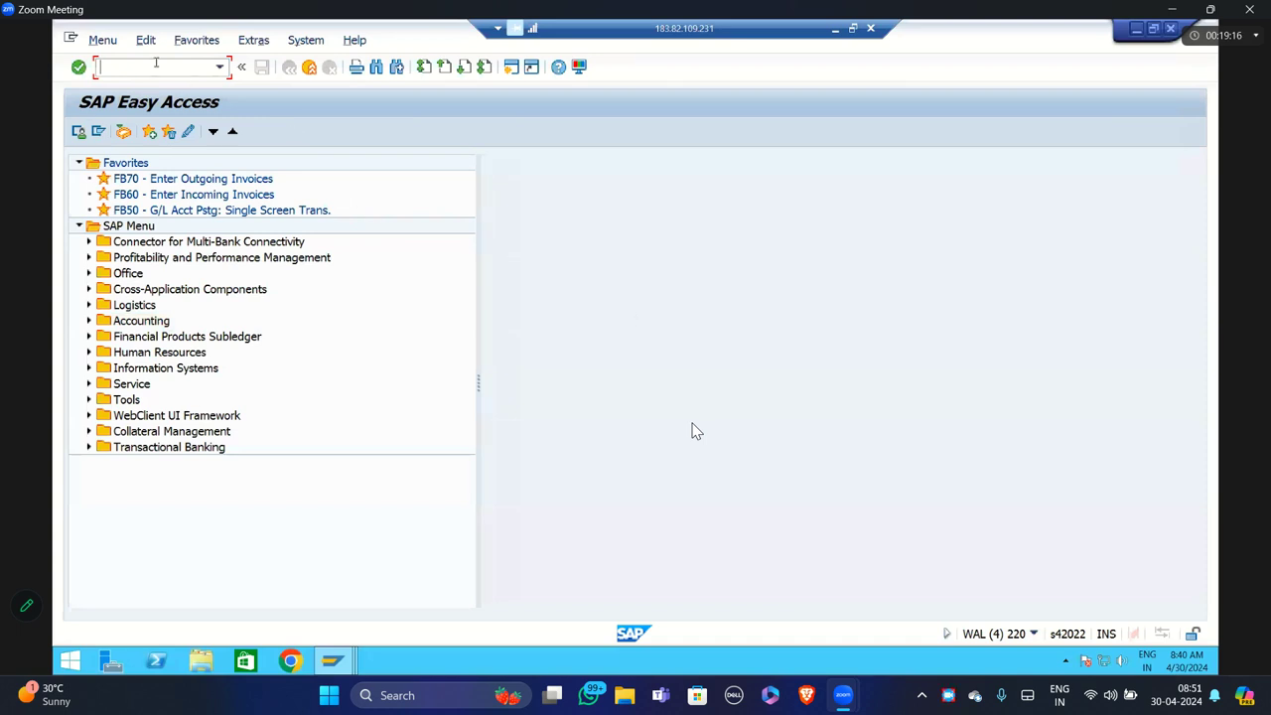
pyautogui.press('BackSpace')
pyautogui.press('BackSpace')
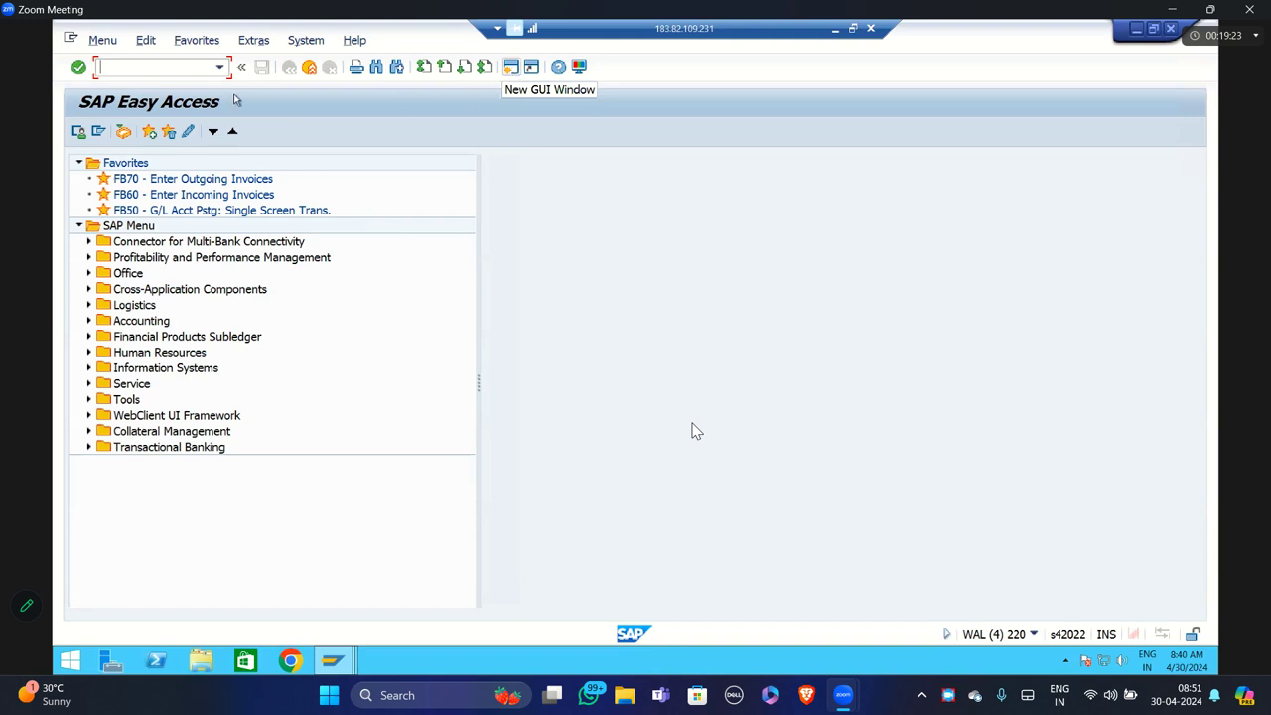
pyautogui.write('/o')
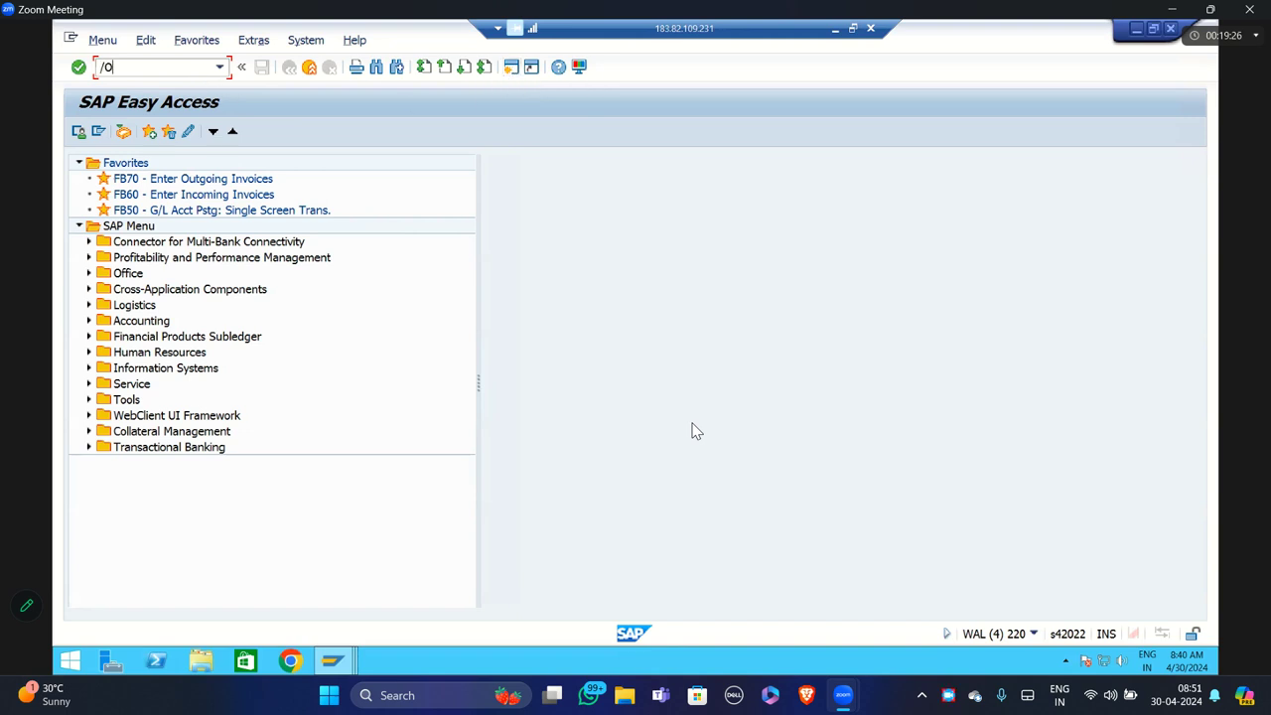
pyautogui.press('Return')
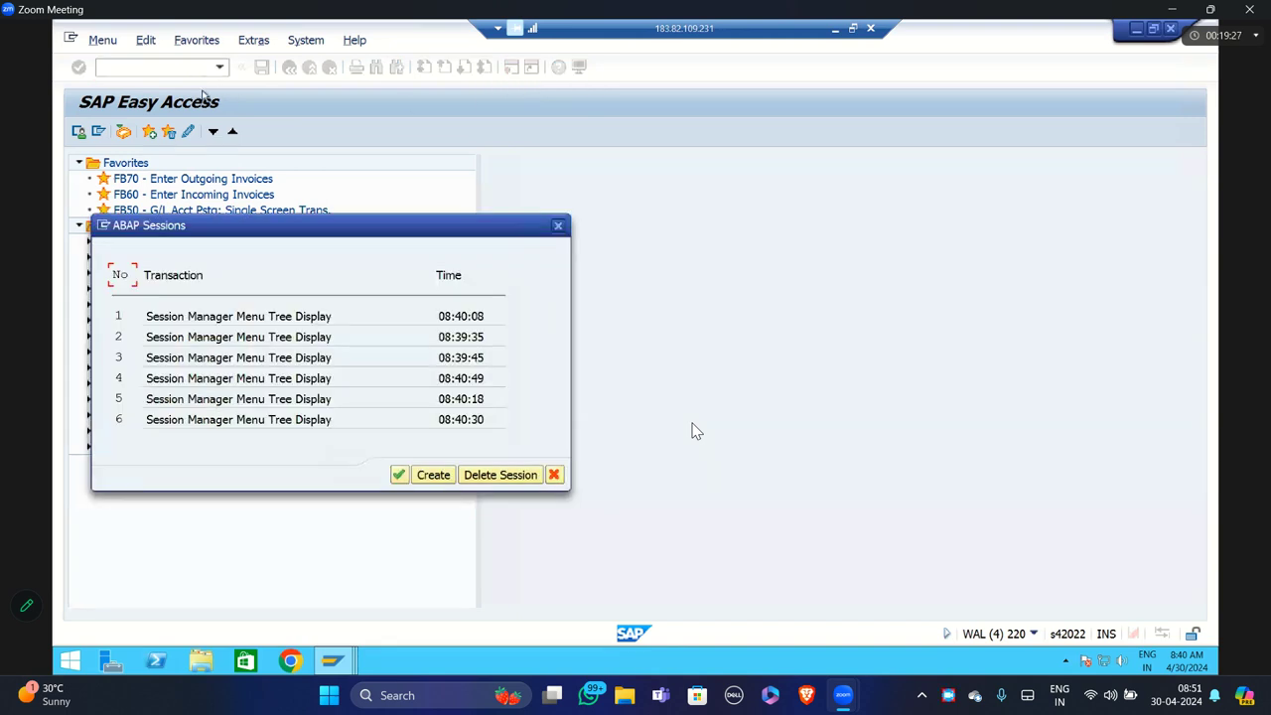
pyautogui.click(433, 474)
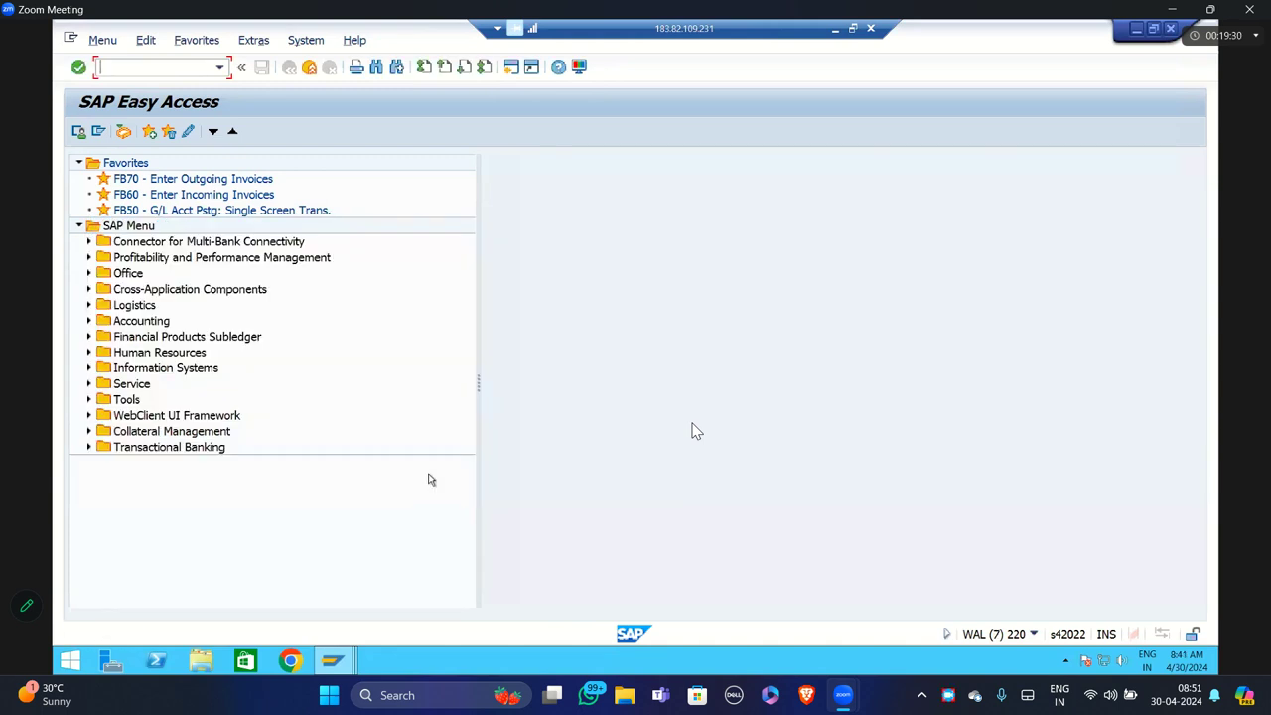
# Step: Cycle through the windows of the open SAP sessions to review them
pyautogui.hotkey('alt', 'Tab')
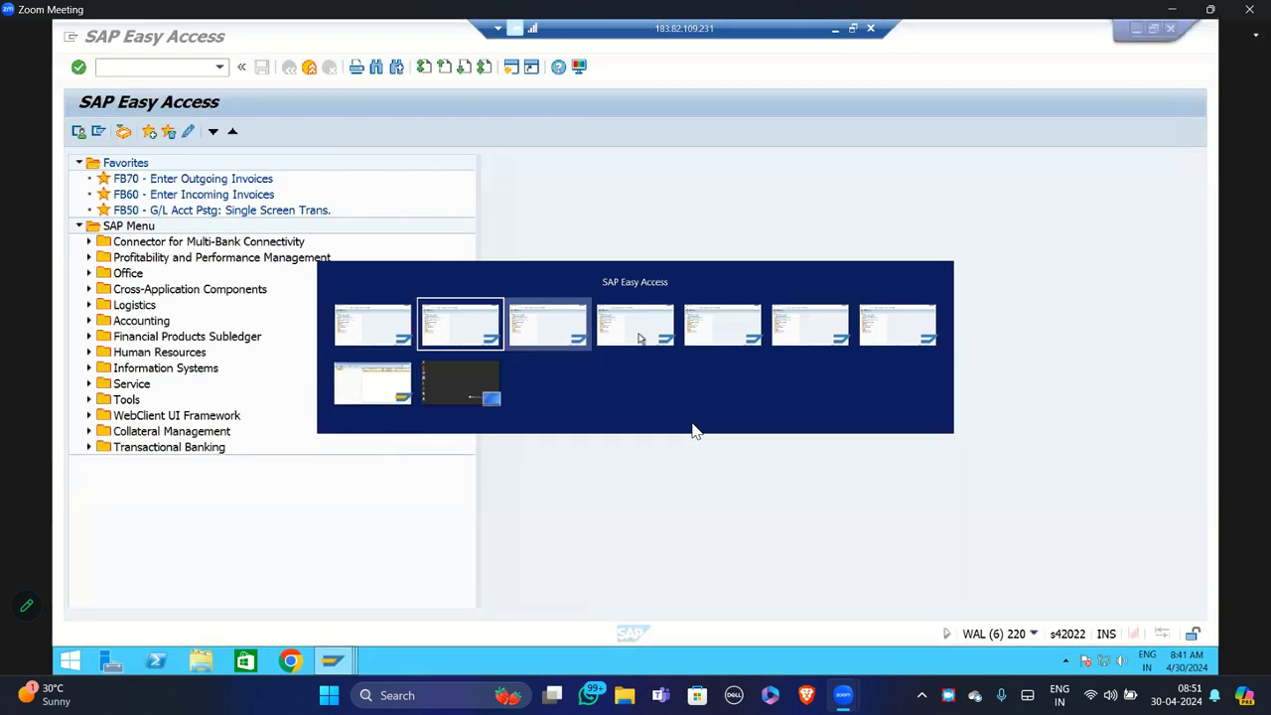
pyautogui.click(897, 343)
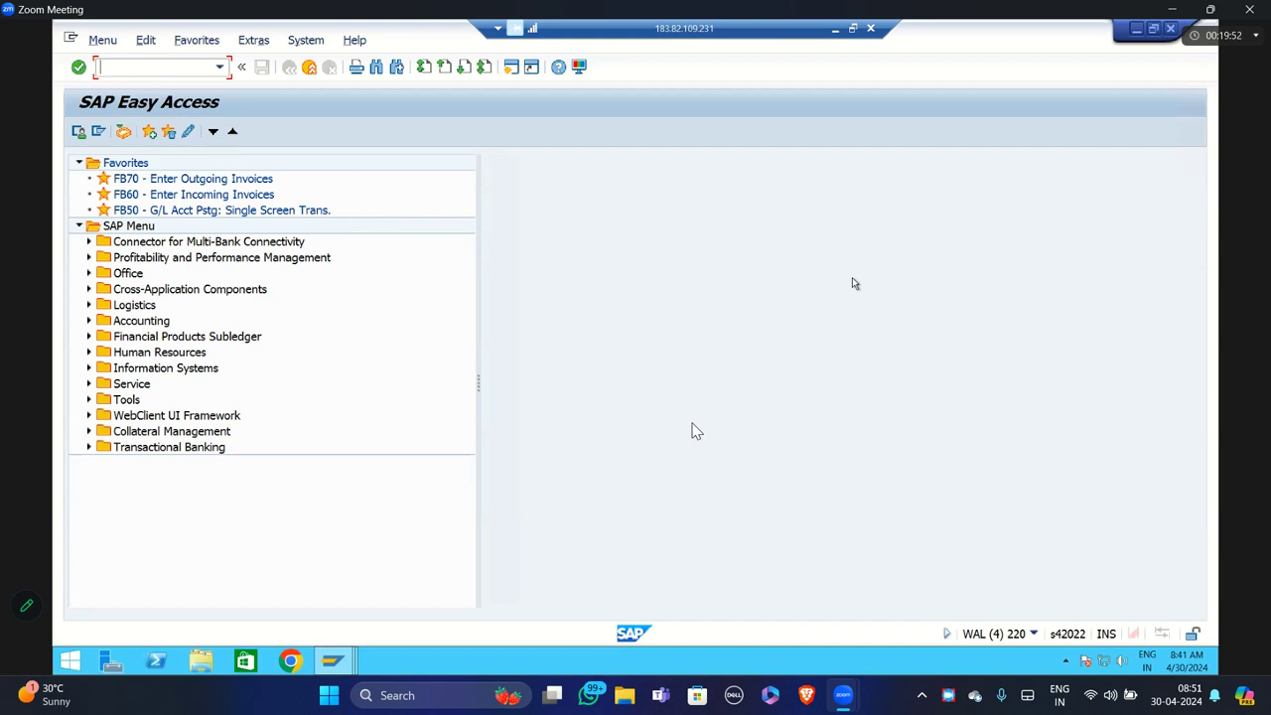
pyautogui.hotkey('alt', 'Tab')
pyautogui.hotkey('alt', 'Tab')
pyautogui.hotkey('alt', 'Tab')
pyautogui.hotkey('alt', 'Tab')
pyautogui.hotkey('alt', 'Tab')
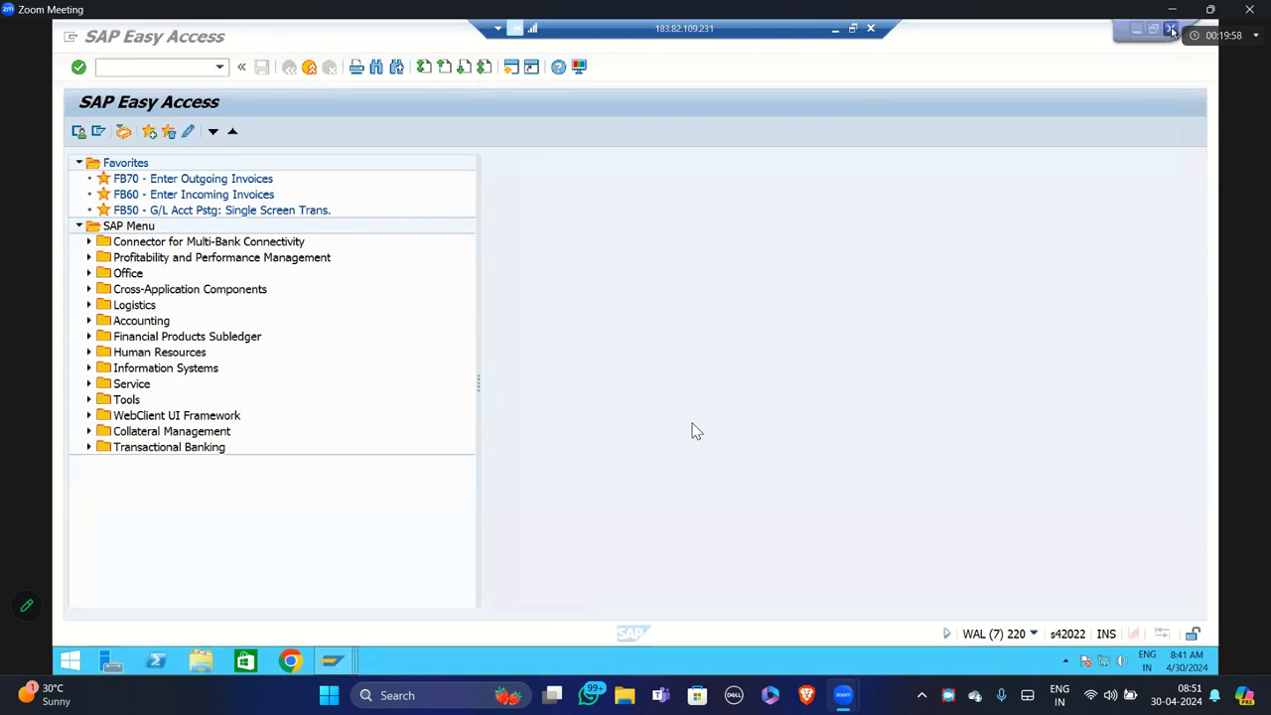
# Step: Examine the usage, SAP system, host and database data in the first session's System: Status window, and close it
pyautogui.hotkey('alt', 'Tab')
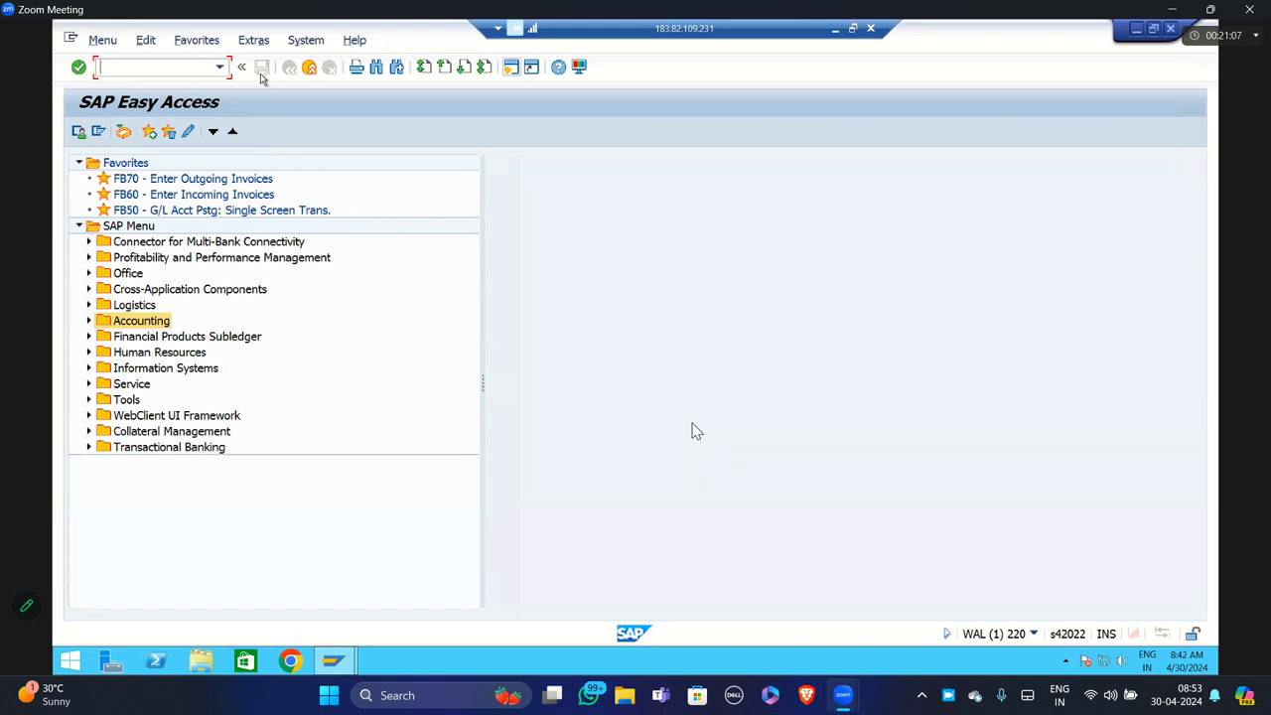
pyautogui.click(305, 42)
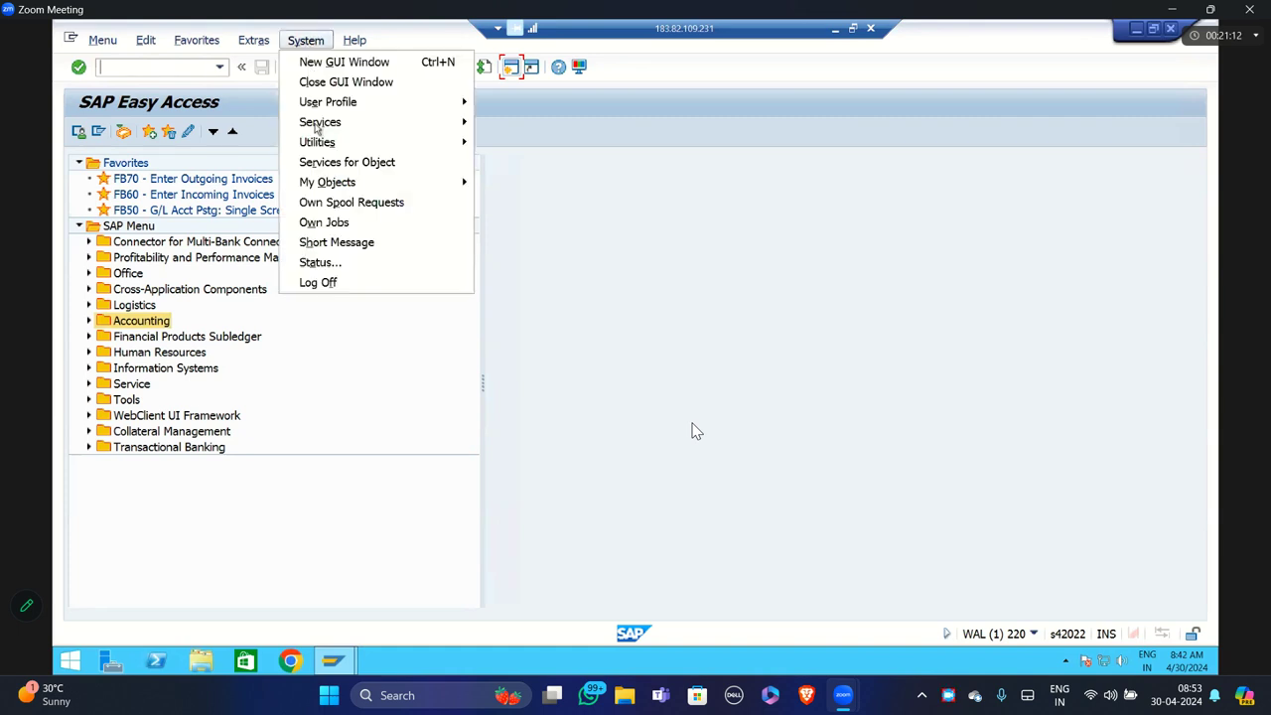
pyautogui.click(335, 264)
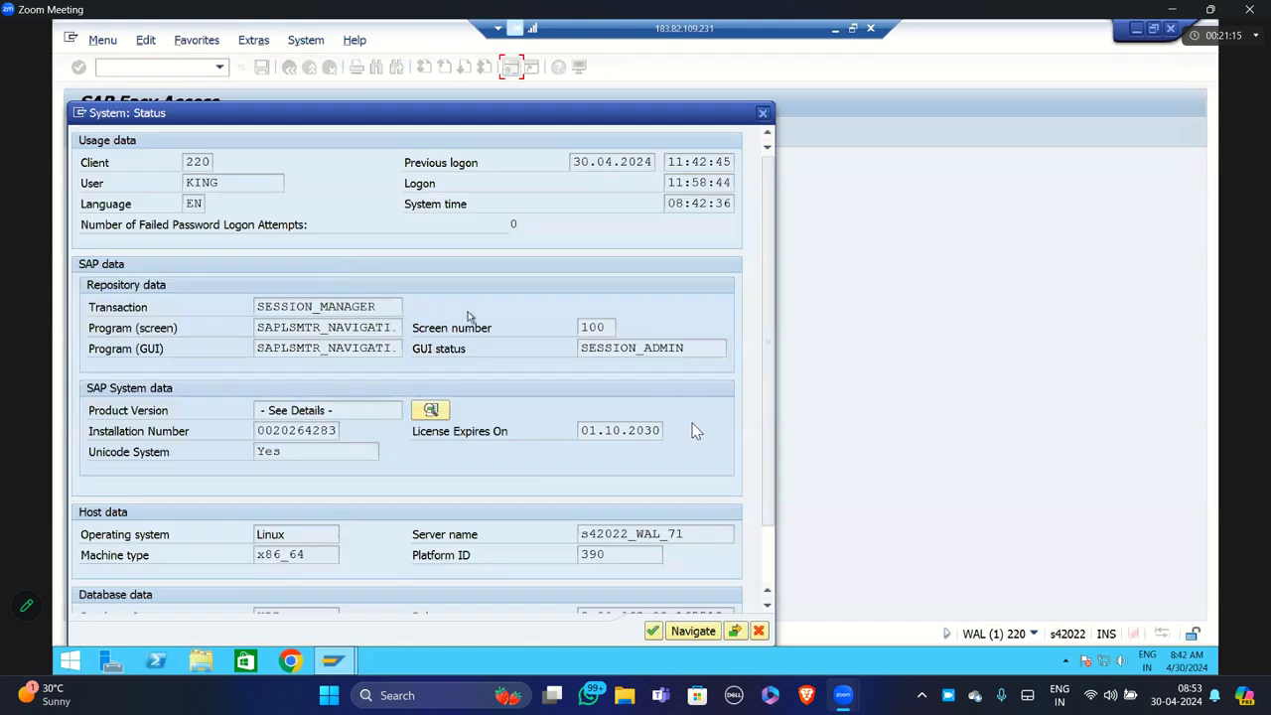
pyautogui.moveTo(476, 110); pyautogui.dragTo(490, 41)
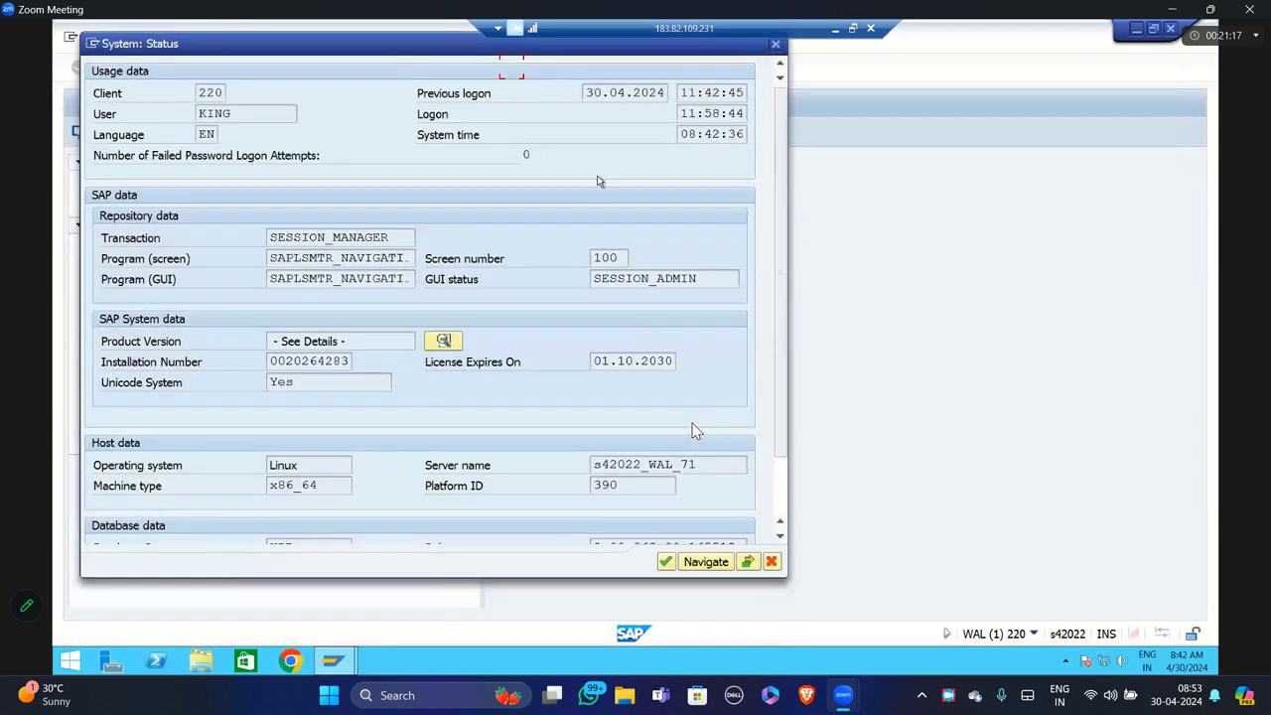
pyautogui.scroll(-3, 695, 431)
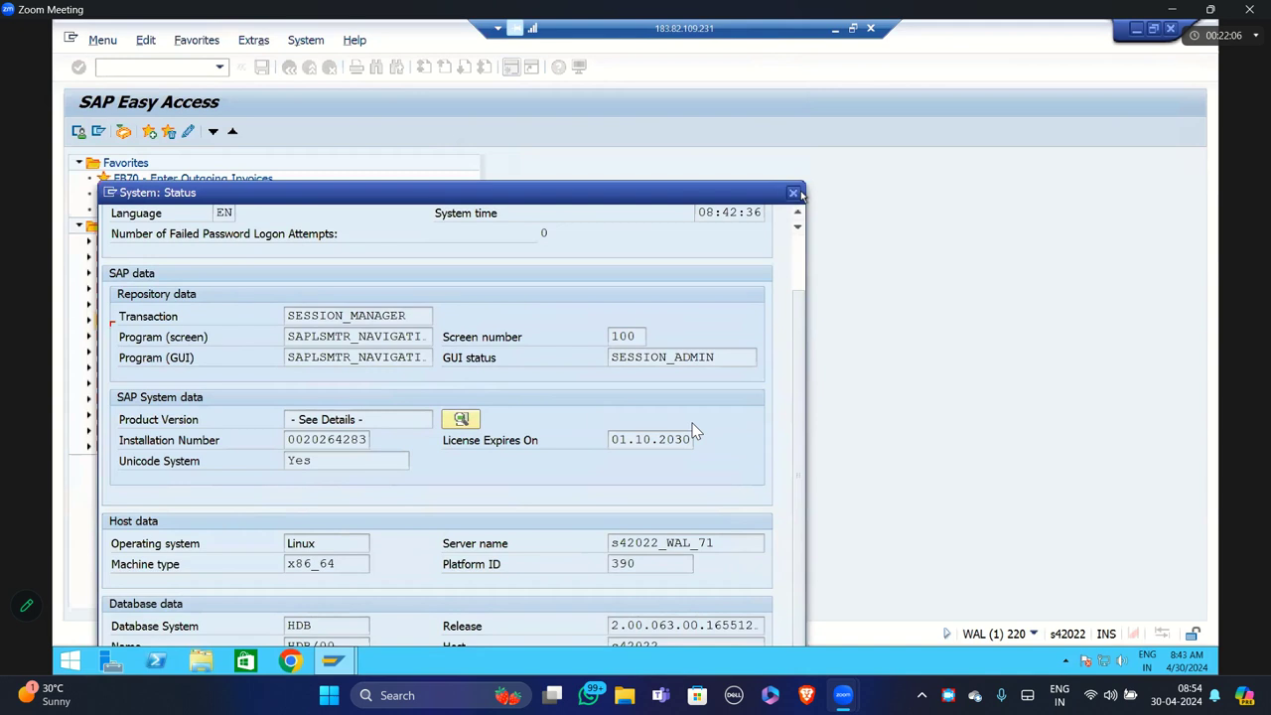
pyautogui.click(800, 190)
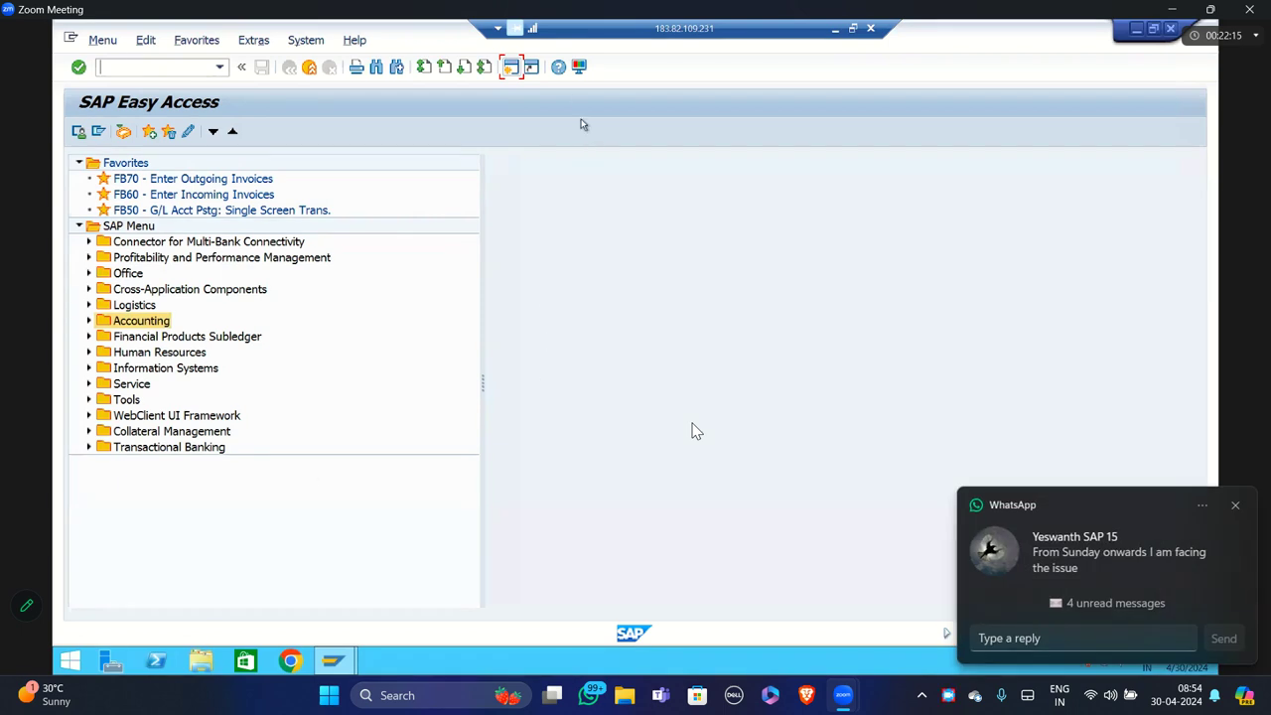
# Step: Change the SAP GUI visual theme to Belize Theme in the options, and open a new session that uses it
pyautogui.click(581, 66)
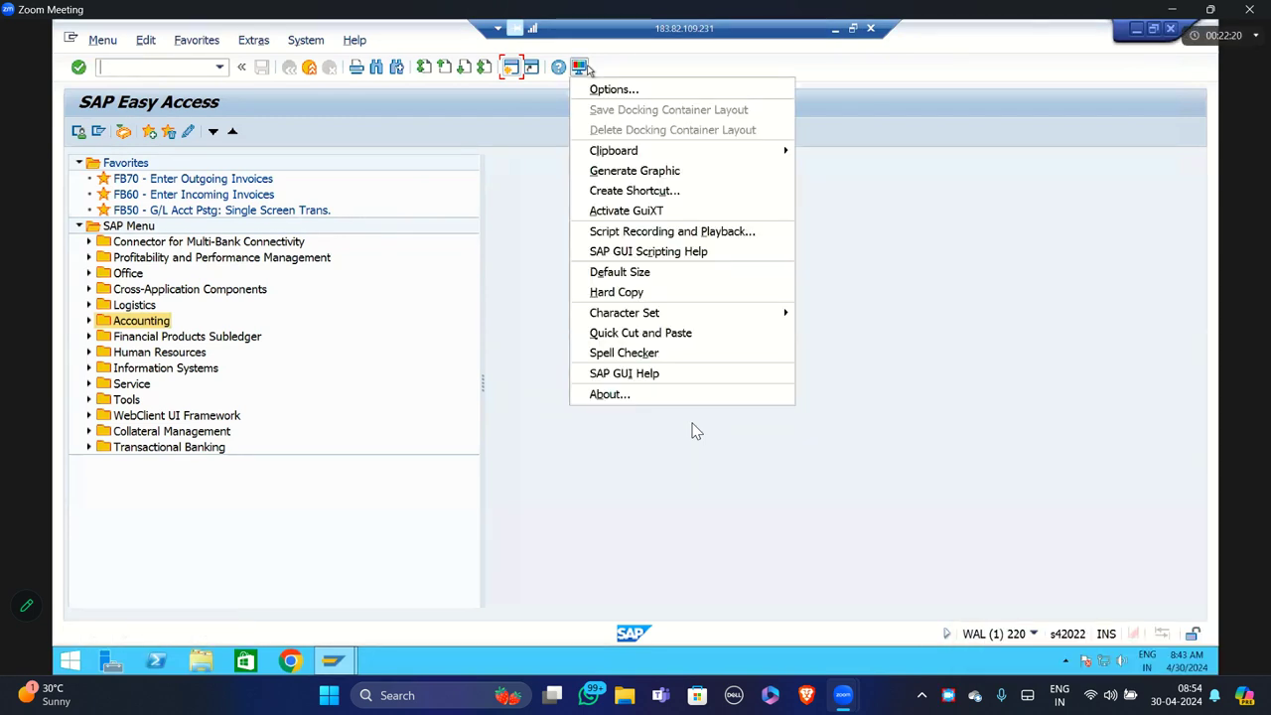
pyautogui.click(612, 90)
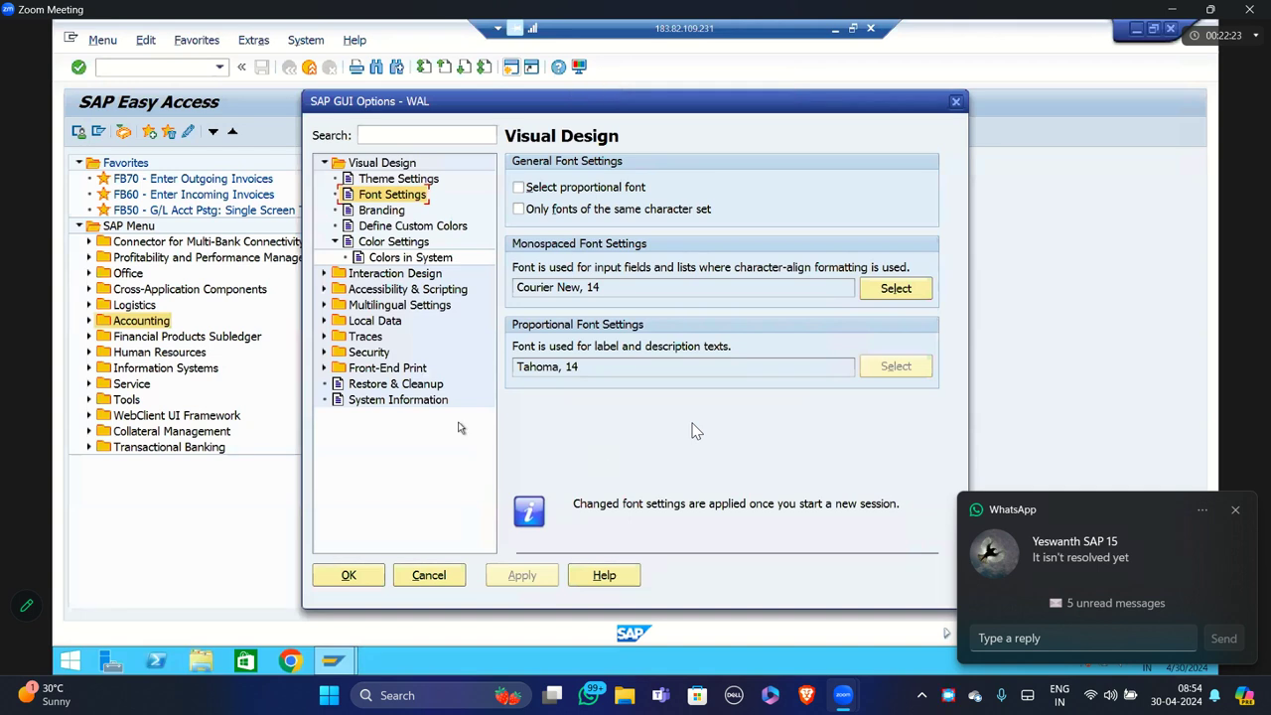
pyautogui.click(377, 181)
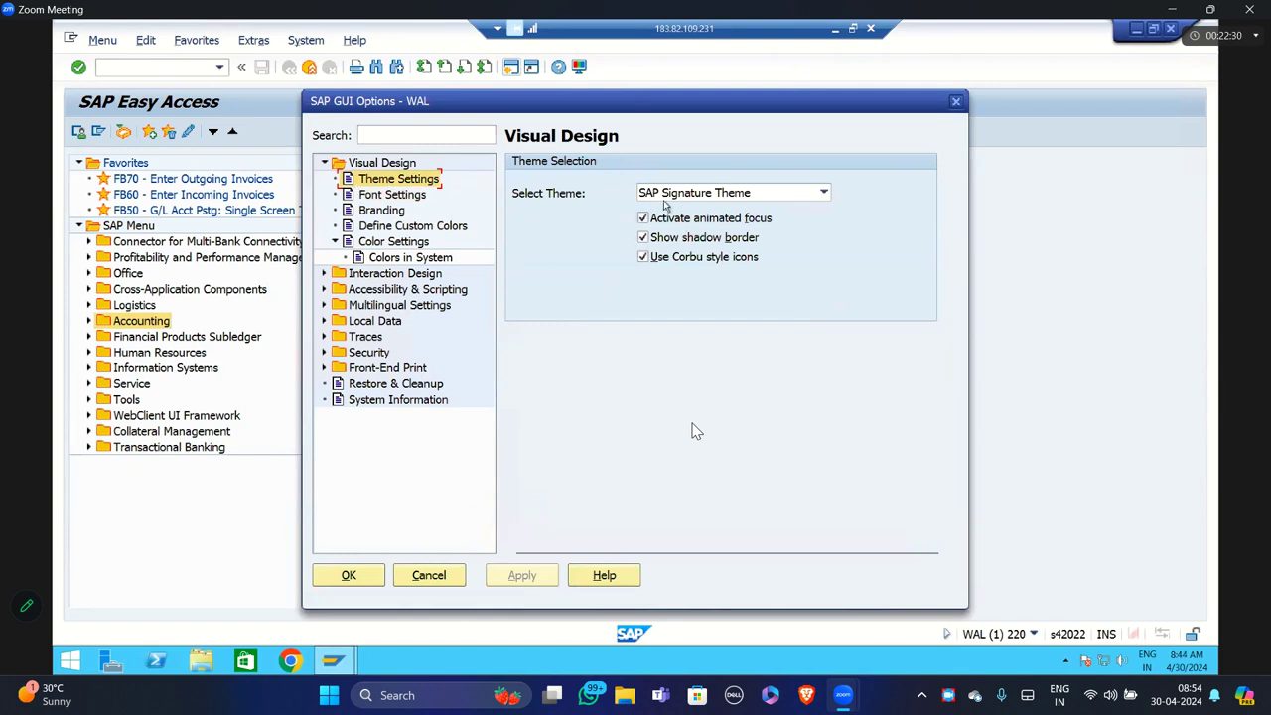
pyautogui.click(739, 194)
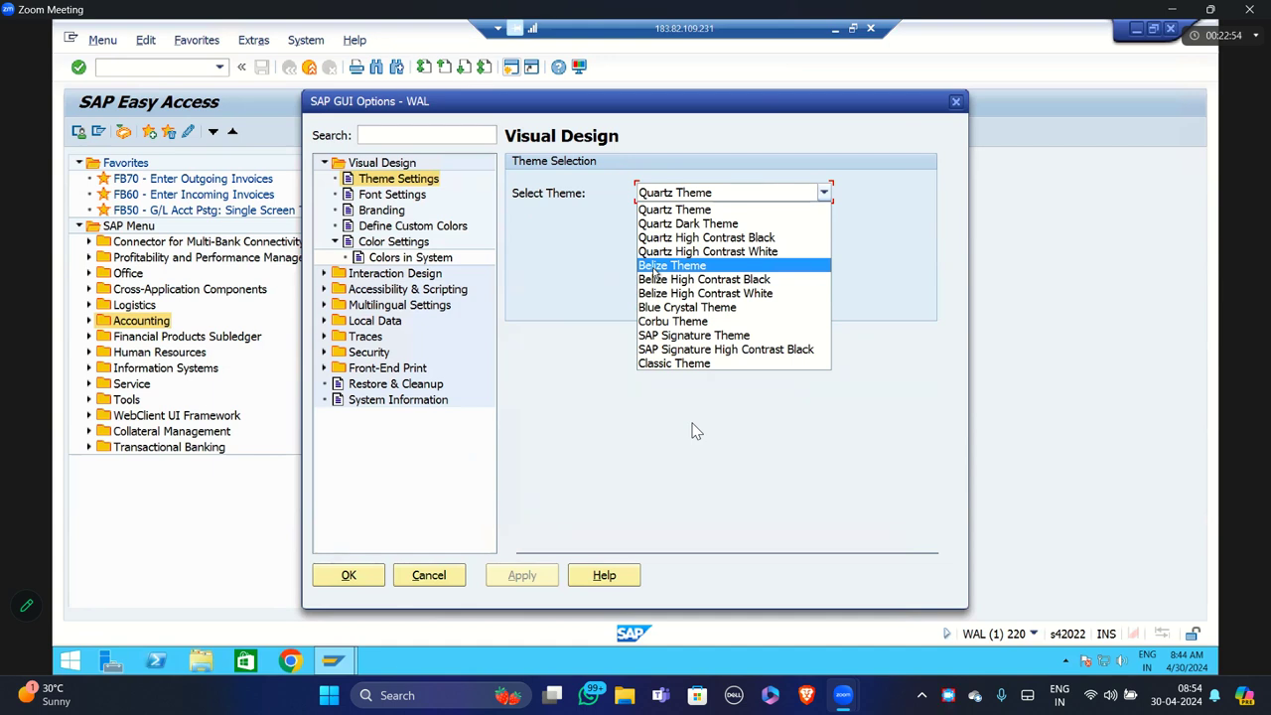
pyautogui.click(654, 268)
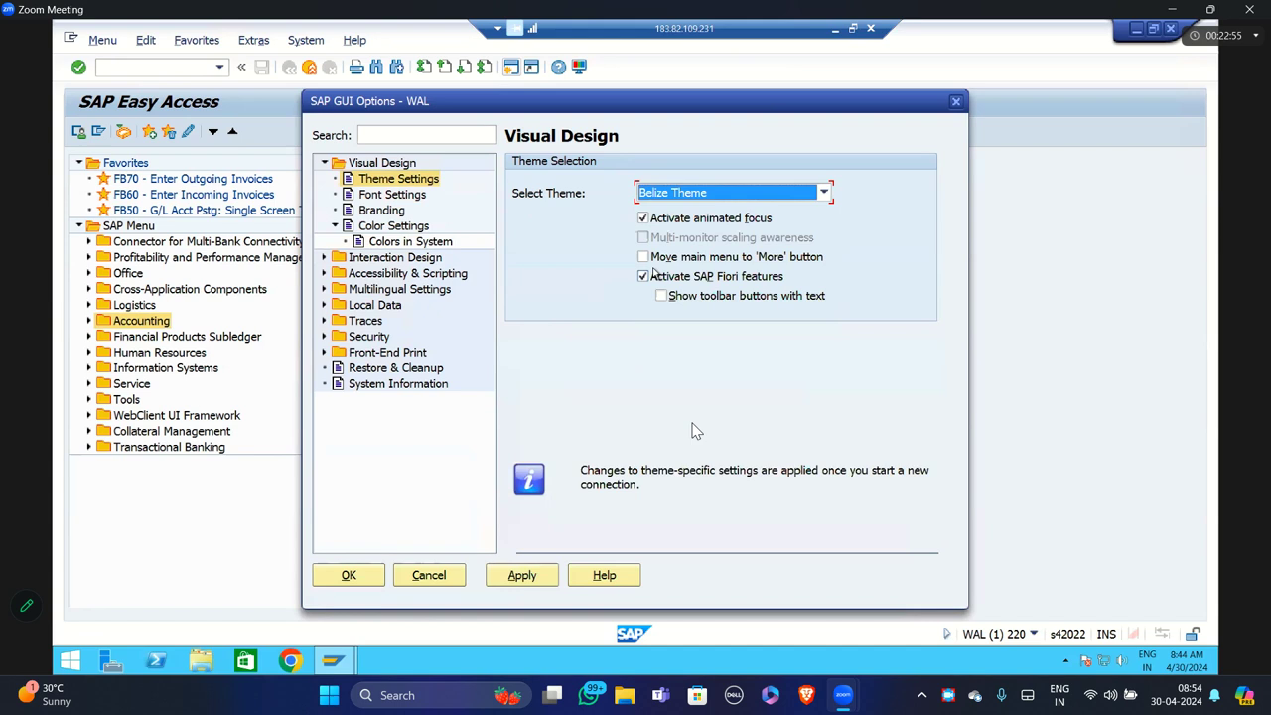
pyautogui.click(554, 575)
pyautogui.press('Return')
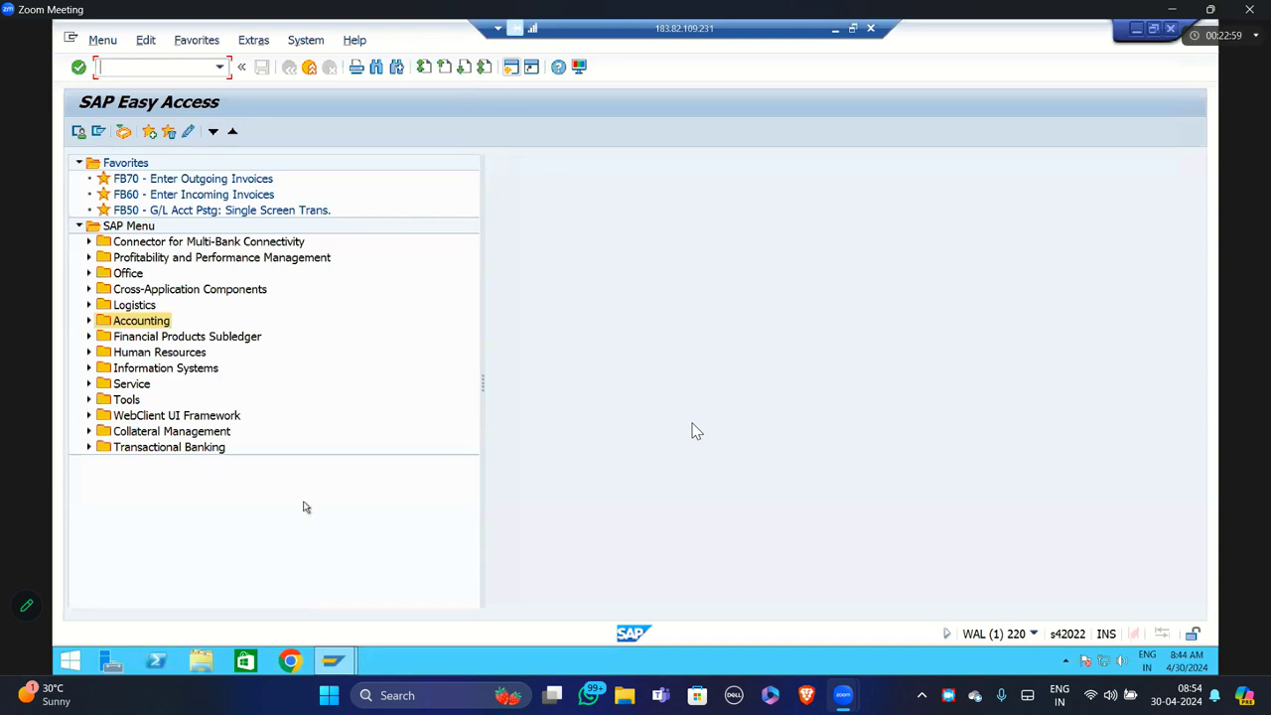
pyautogui.click(510, 66)
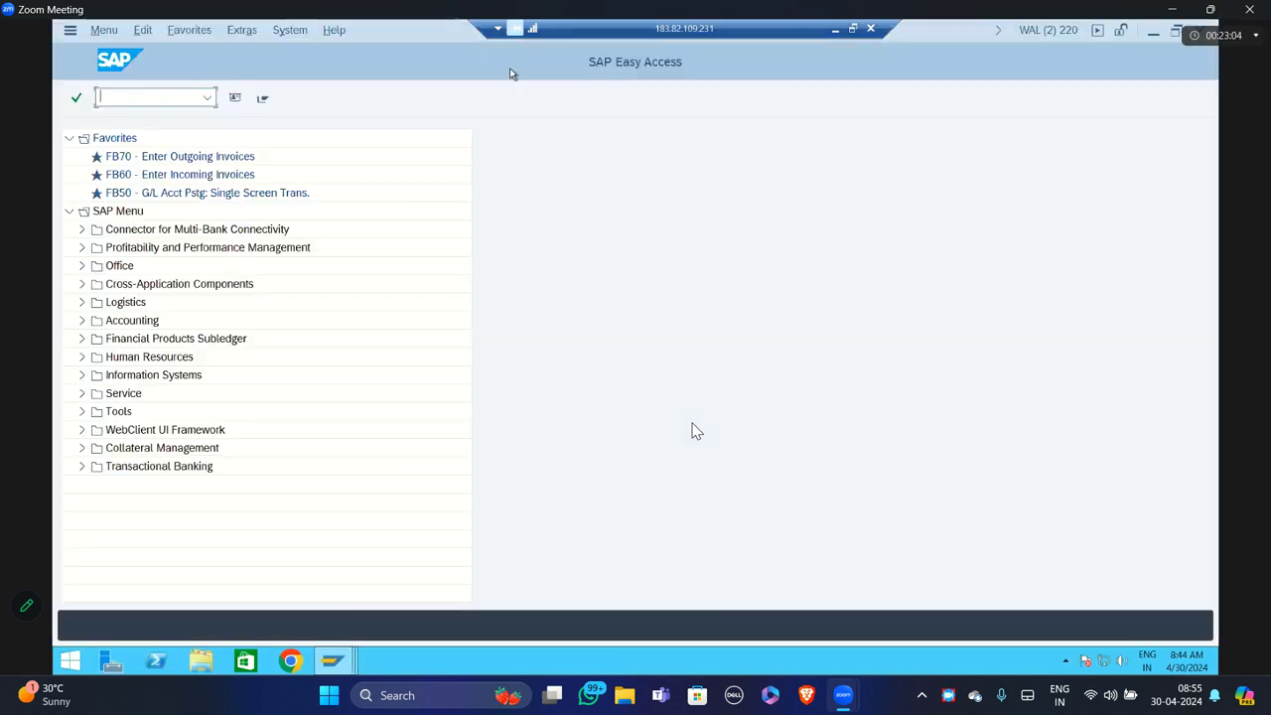